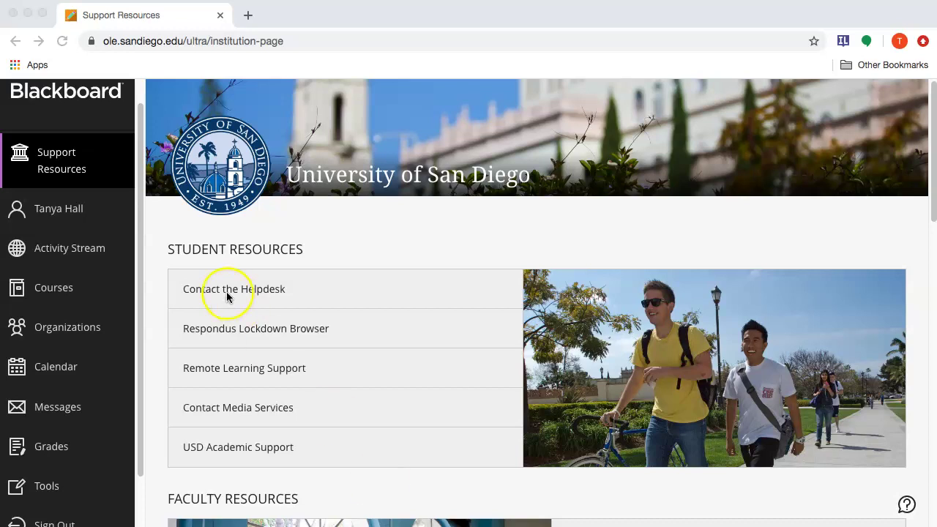
- Open the instructor's sandbox course from the course list
scroll(220, 297, "down", 10)
left_click(55, 291)
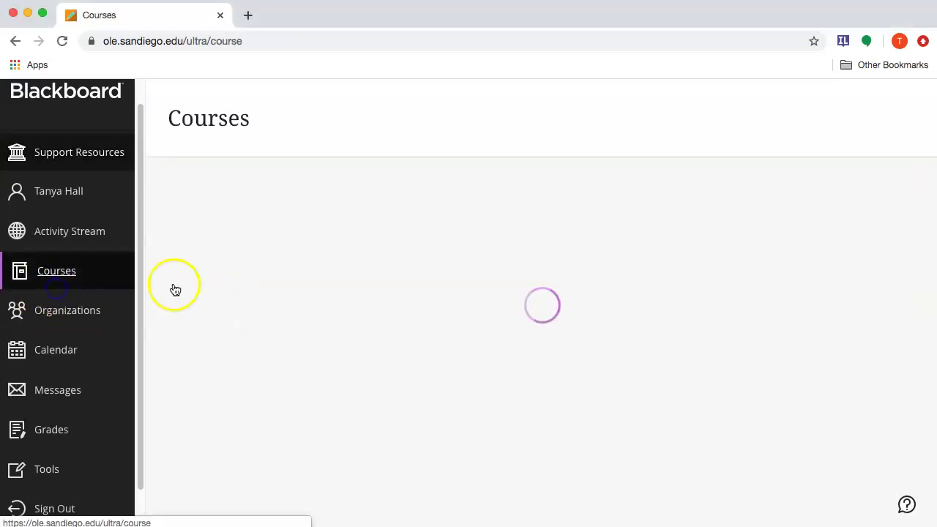
scroll(239, 319, "down", 2)
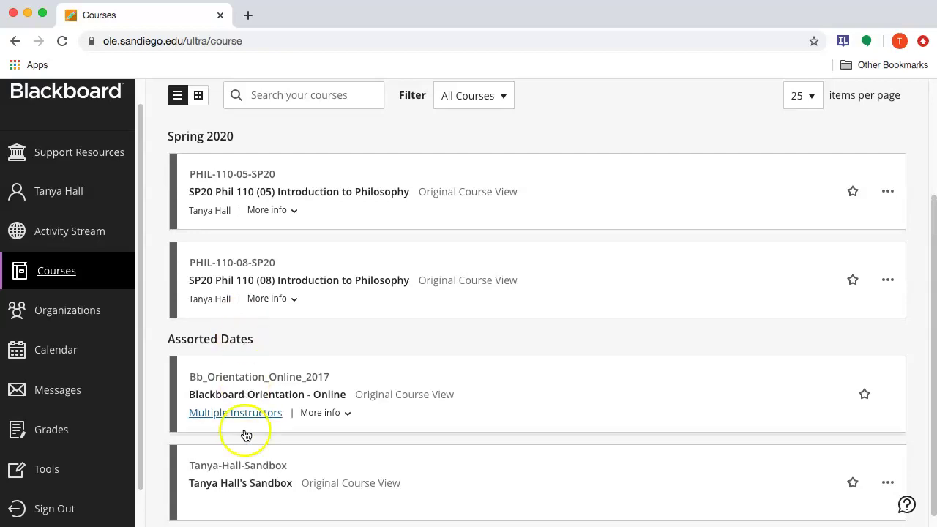
left_click(235, 481)
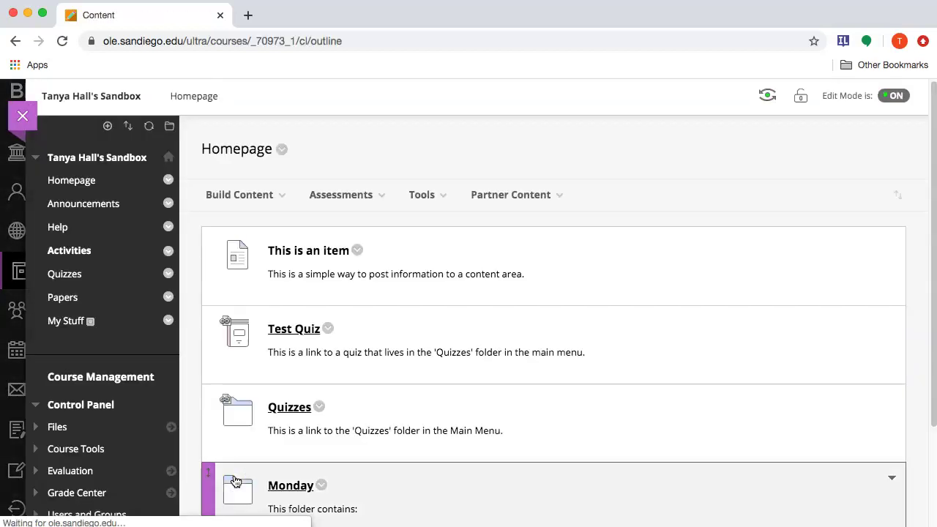
scroll(536, 473, "down", 3)
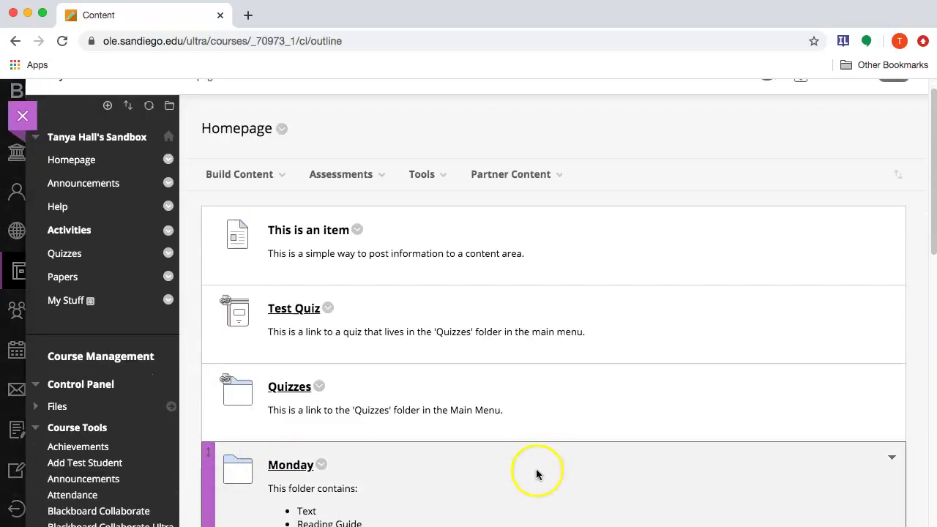
left_click(239, 82)
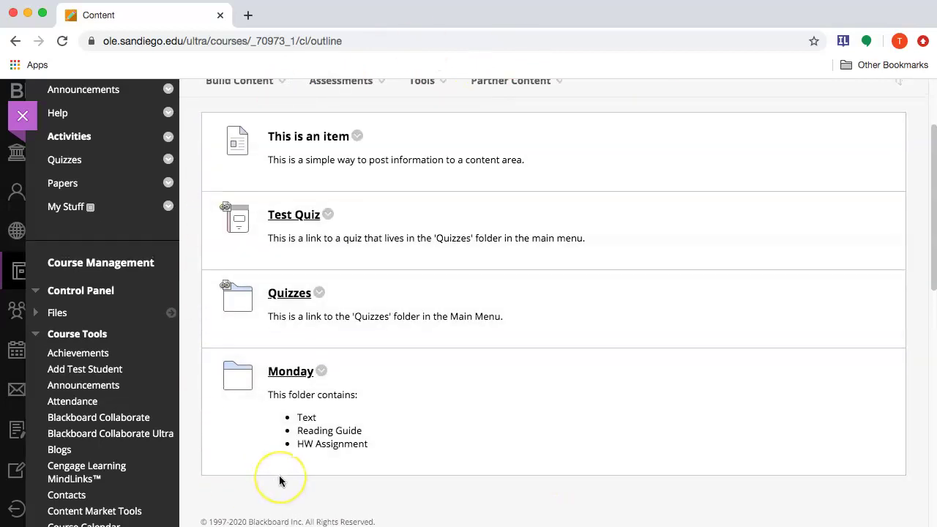
scroll(281, 481, "up", 3)
scroll(280, 481, "down", 6)
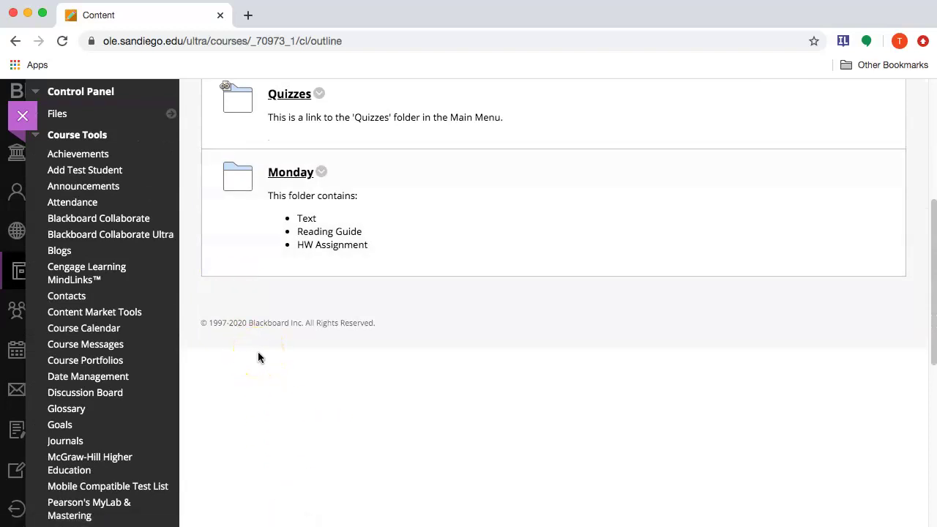
scroll(258, 355, "up", 6)
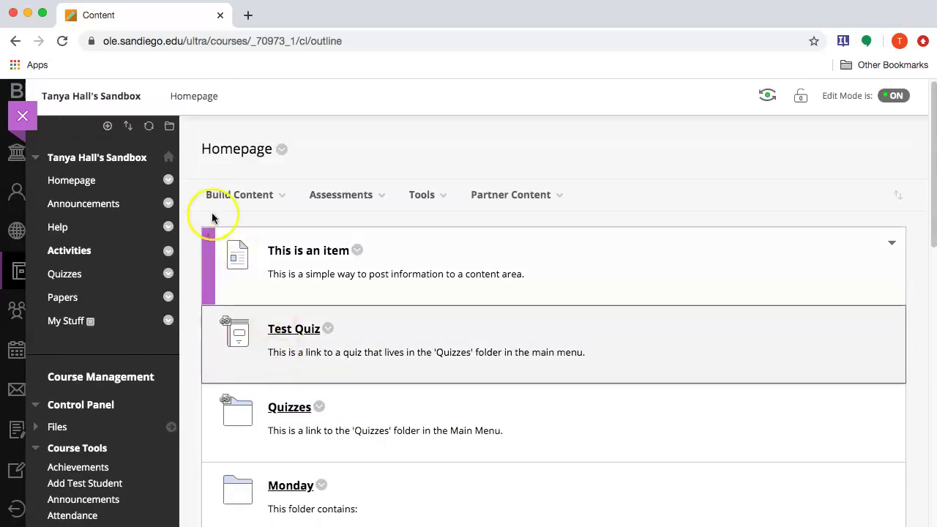
- Try to add a content area named My Stuff to the course menu
left_click(108, 125)
left_click(115, 152)
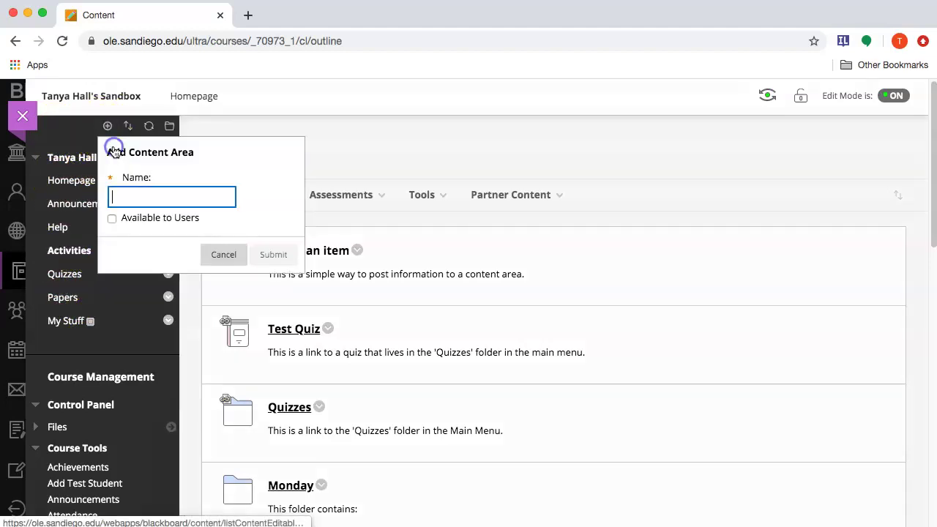
type("My Stuff")
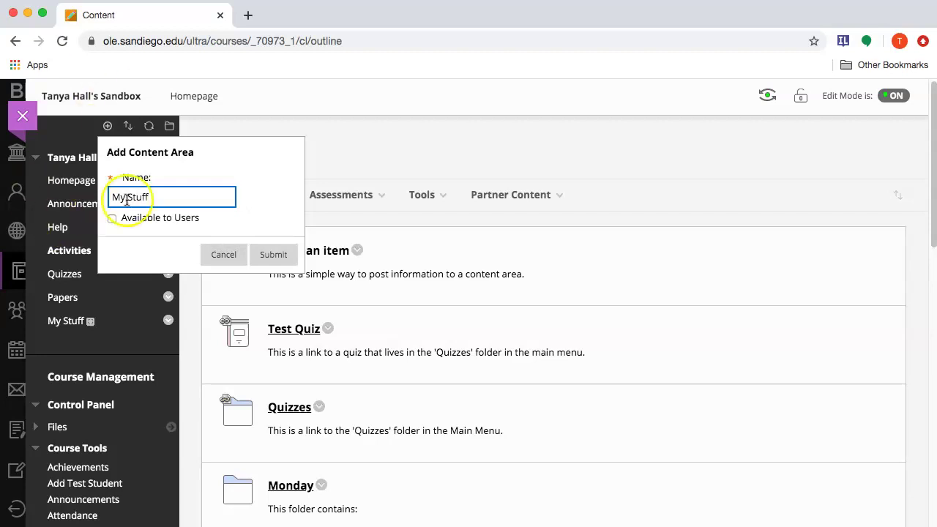
left_click(272, 253)
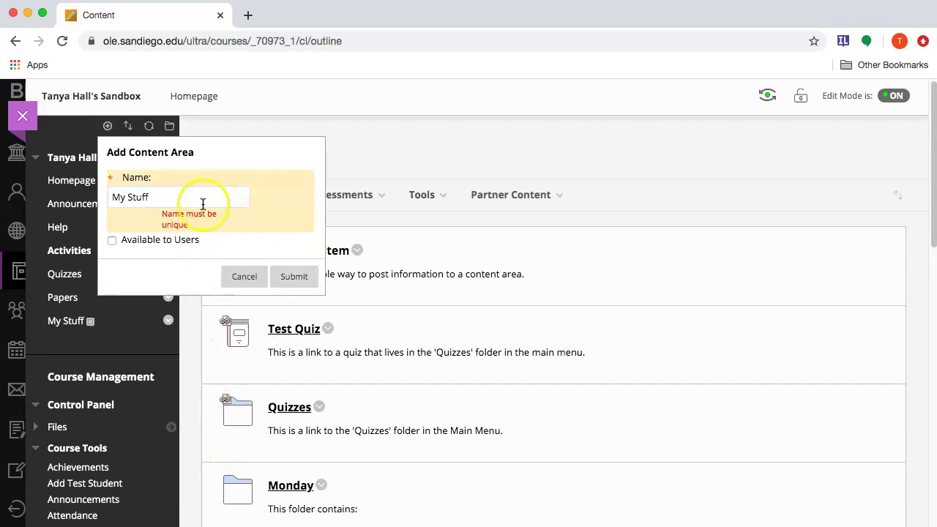
left_click(245, 276)
- Start a new regular assignment in the existing My Stuff content area and name it Test Assignment
left_click(65, 322)
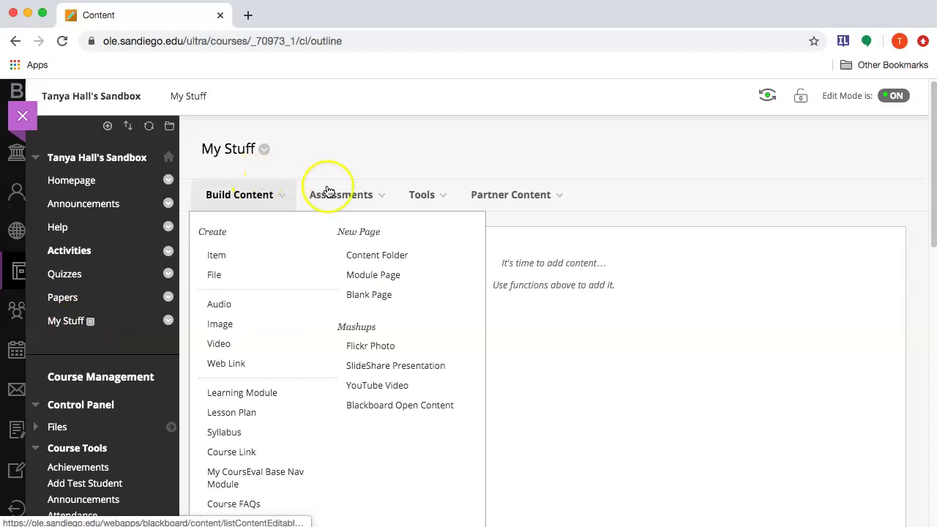
mouse_move(355, 196)
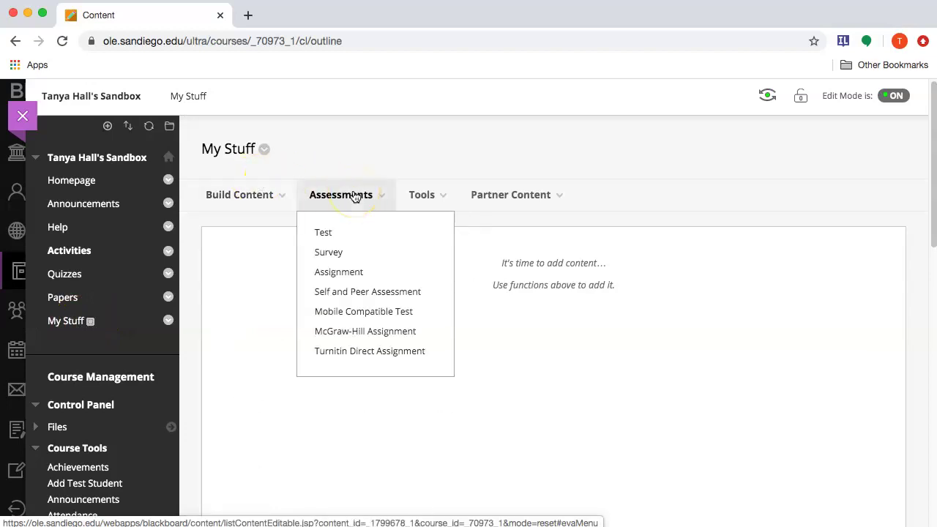
left_click(331, 277)
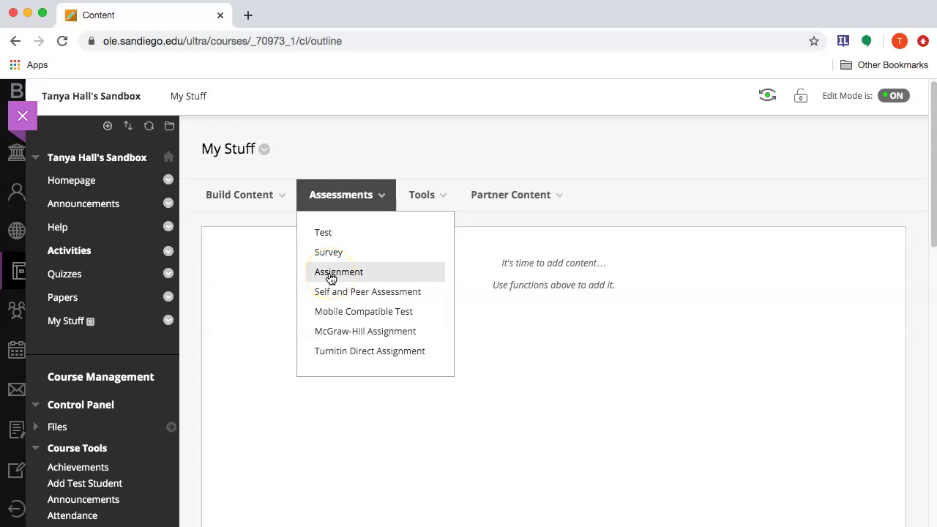
left_click(360, 355)
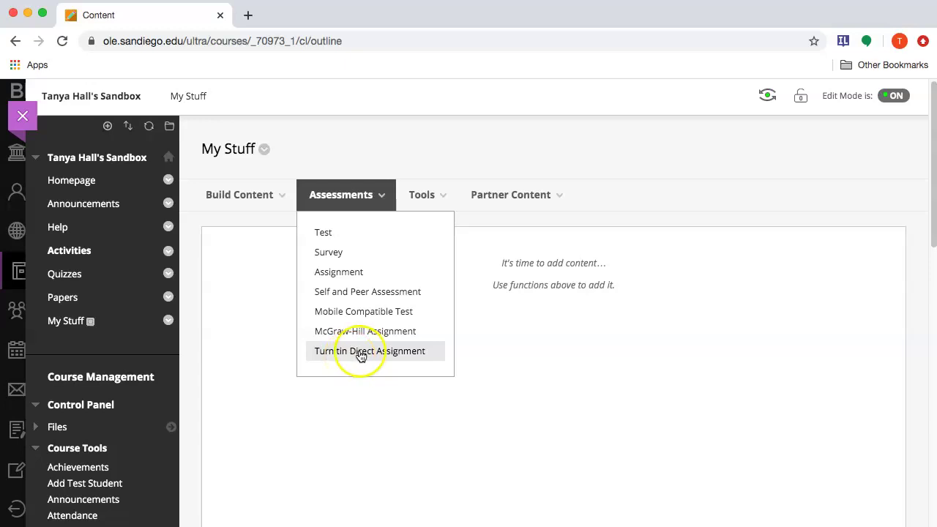
left_click(344, 272)
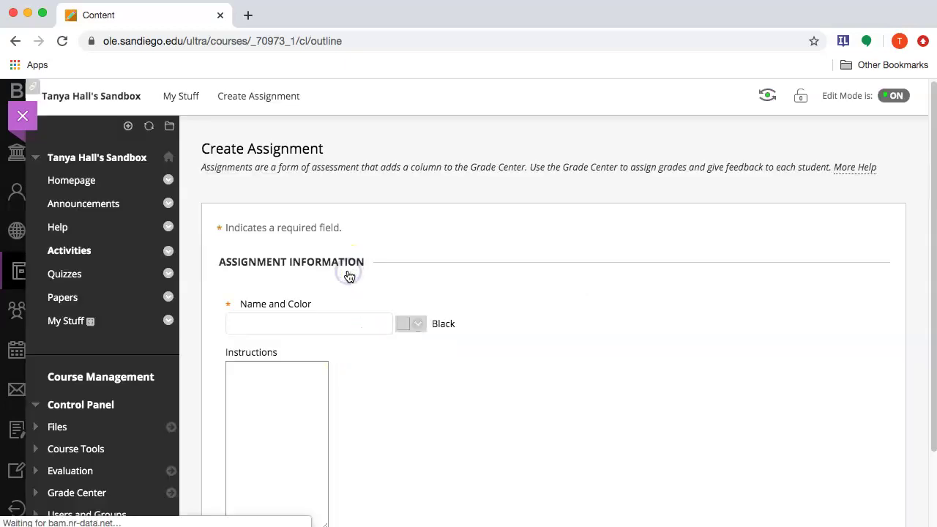
type("Test A")
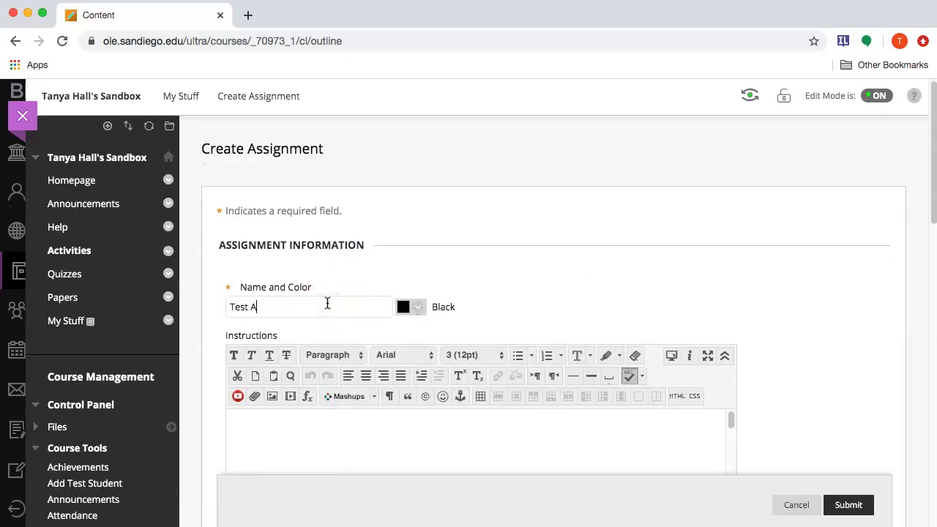
type("ssignment")
left_click(457, 220)
- Set the assignment's points possible to 0
scroll(485, 192, "down", 5)
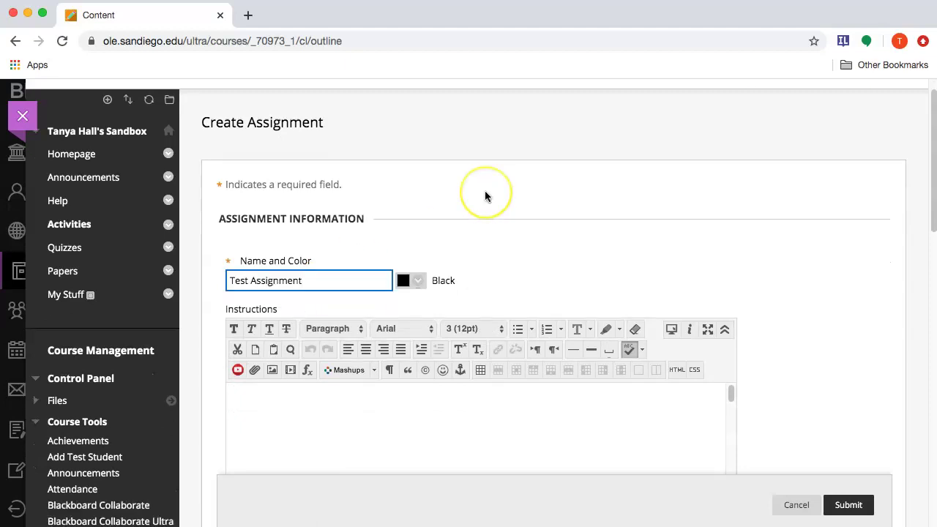
scroll(485, 196, "down", 4)
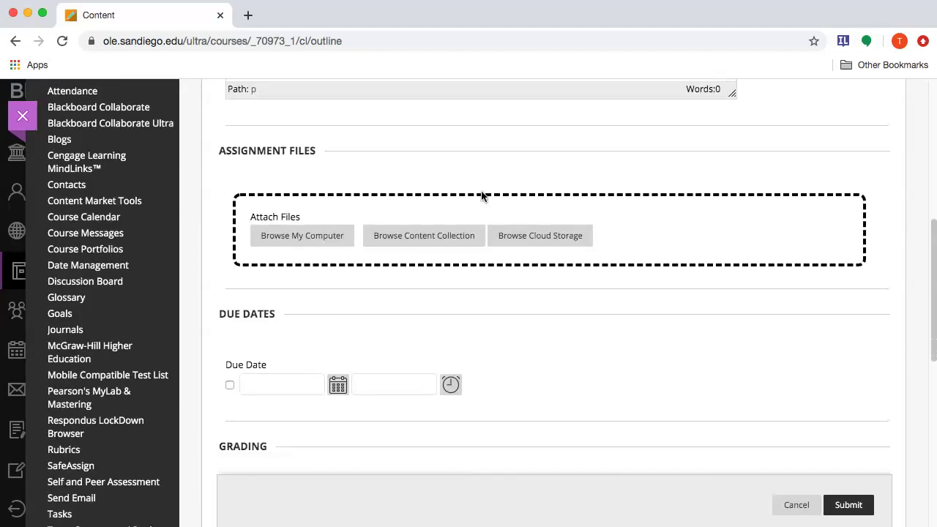
left_click(309, 326)
left_click(288, 344)
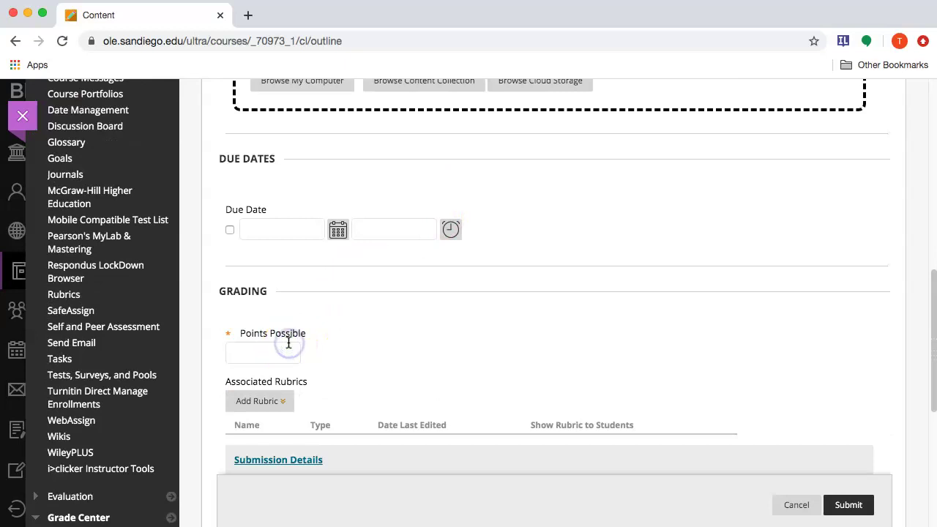
- Expand the assignment's submission details and set the number of attempts to Unlimited Attempts
scroll(405, 345, "down", 2)
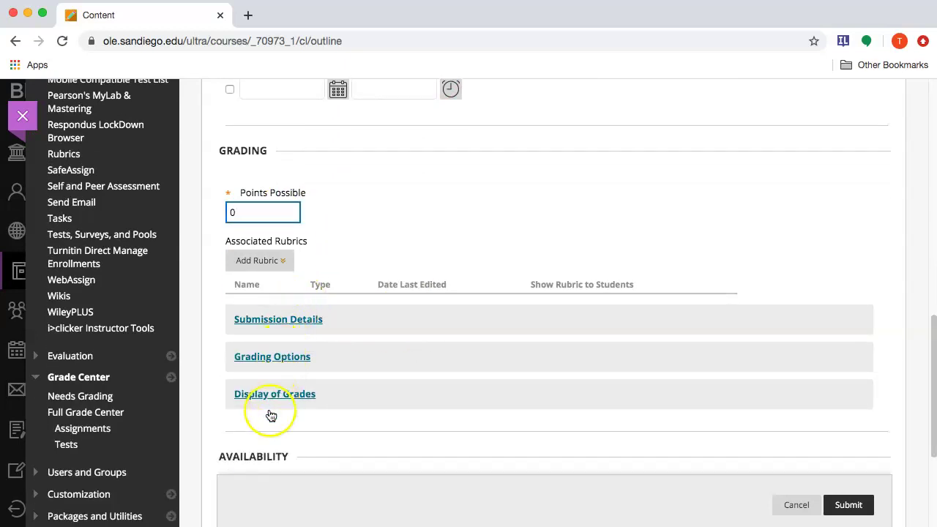
left_click(260, 323)
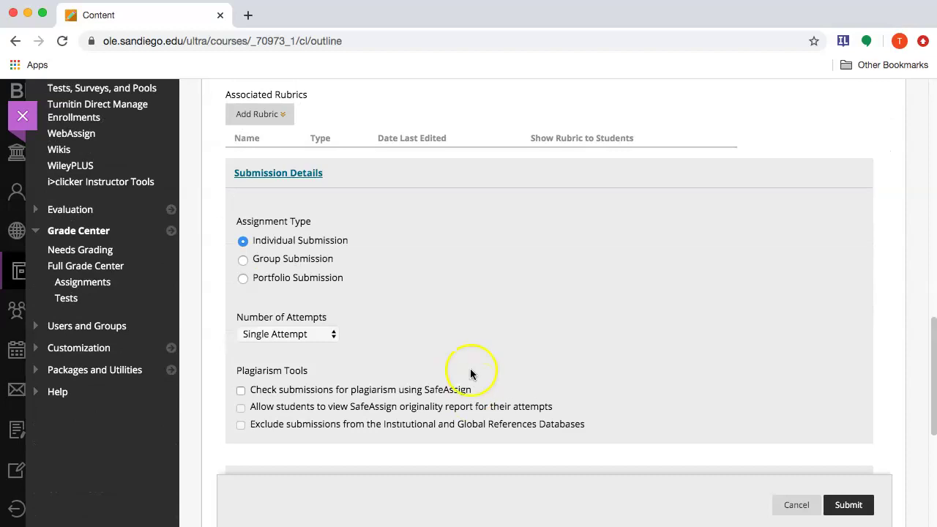
left_click(293, 333)
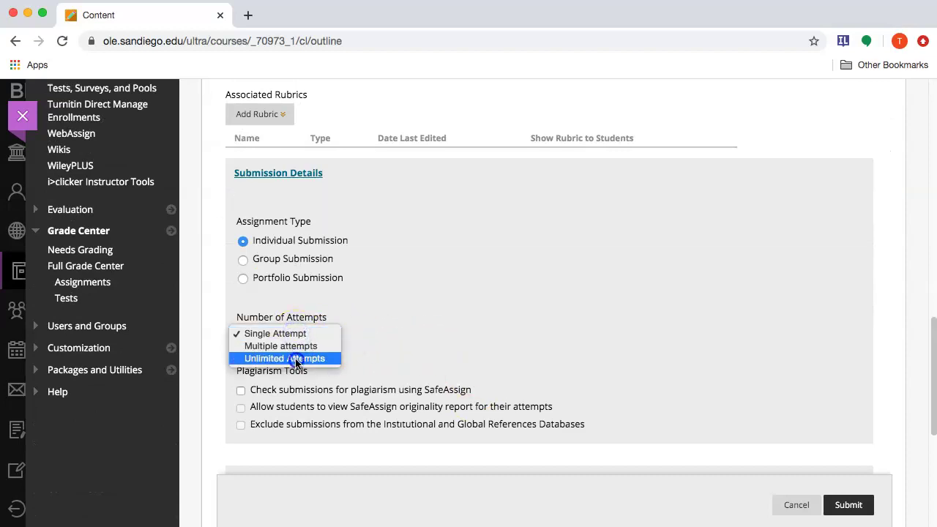
left_click(296, 358)
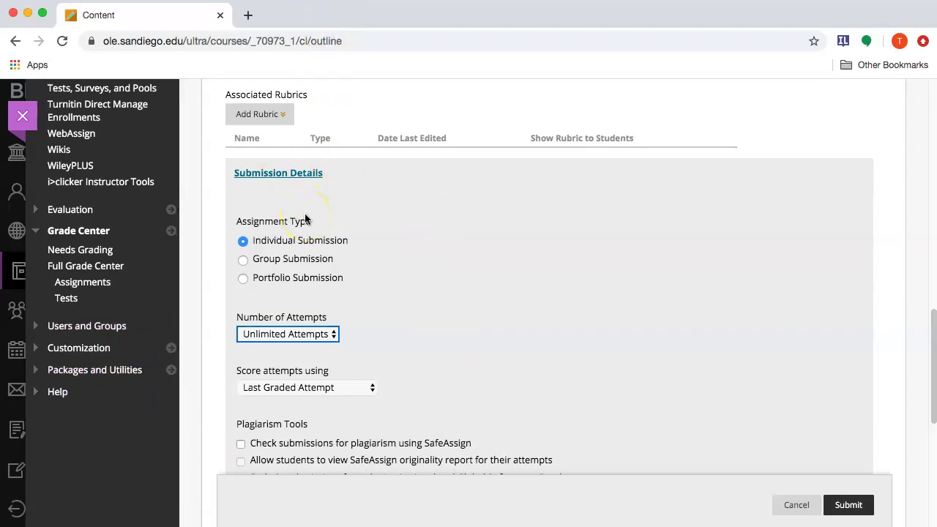
left_click(295, 340)
- Enable the SafeAssign plagiarism check for submissions and submit the new assignment
scroll(414, 352, "down", 3)
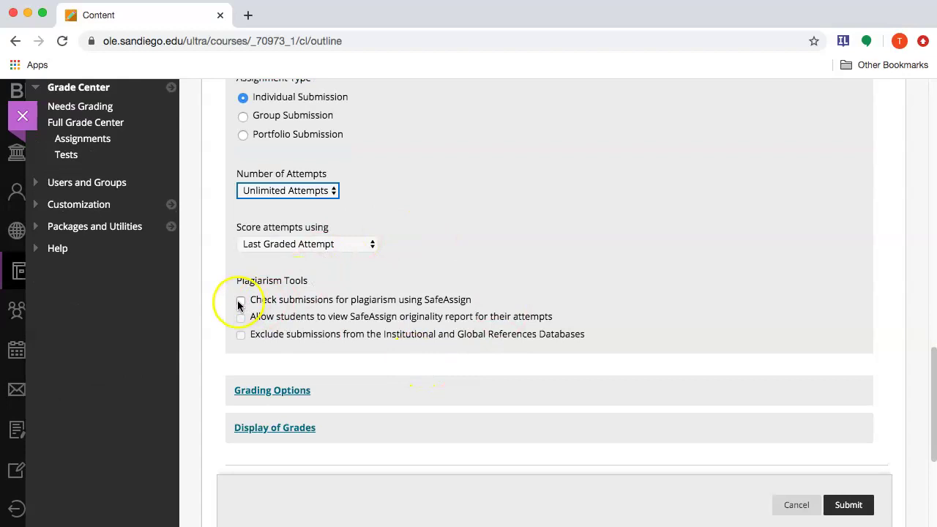
left_click(240, 302)
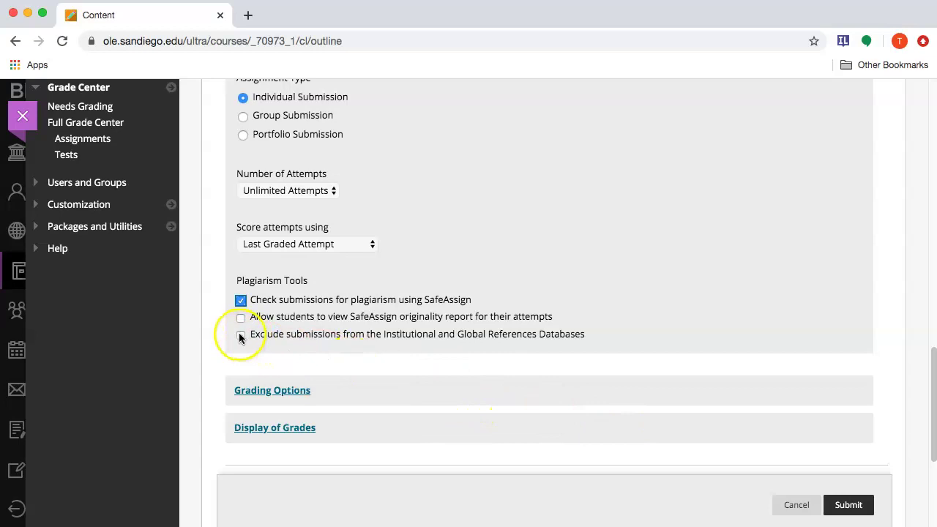
scroll(860, 508, "up", 15)
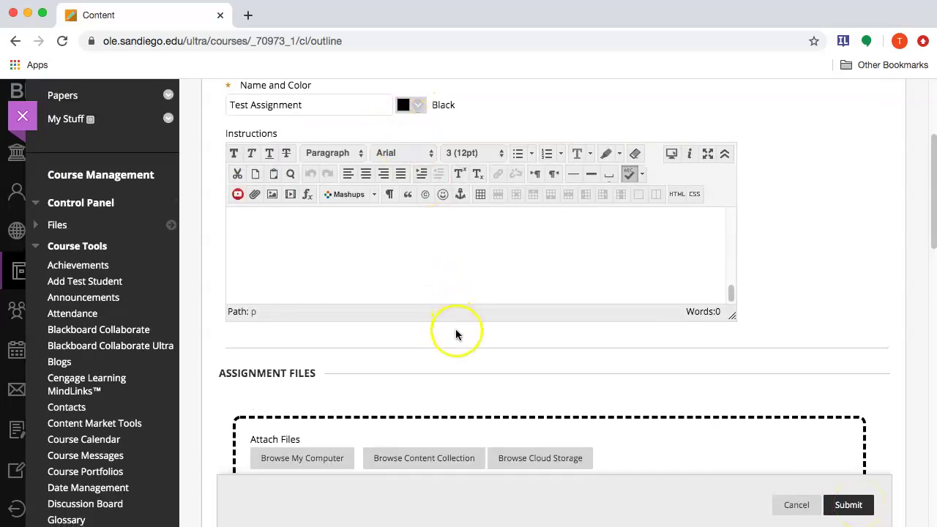
scroll(454, 329, "down", 15)
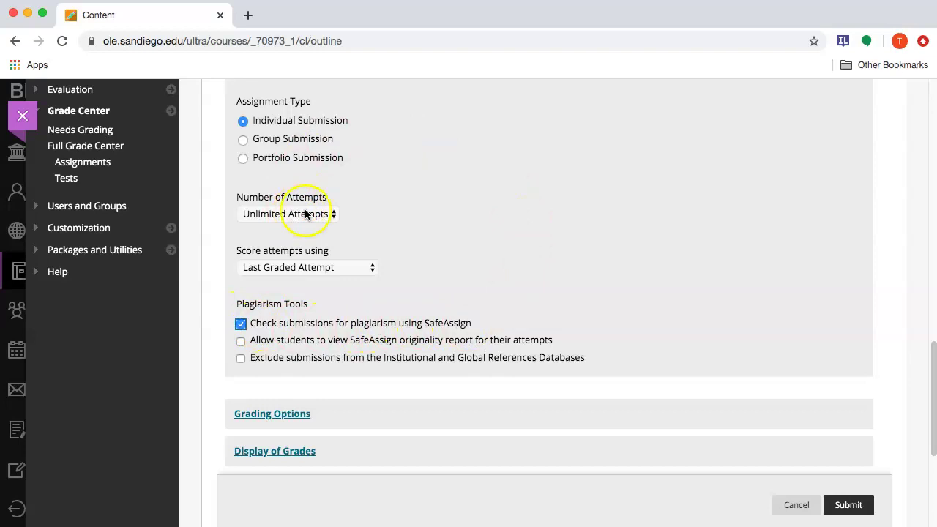
scroll(899, 421, "down", 2)
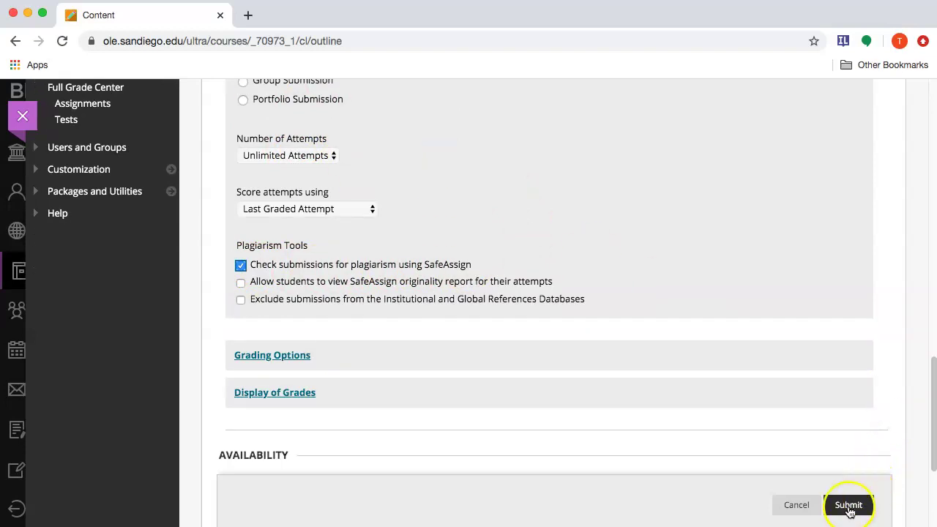
left_click(848, 506)
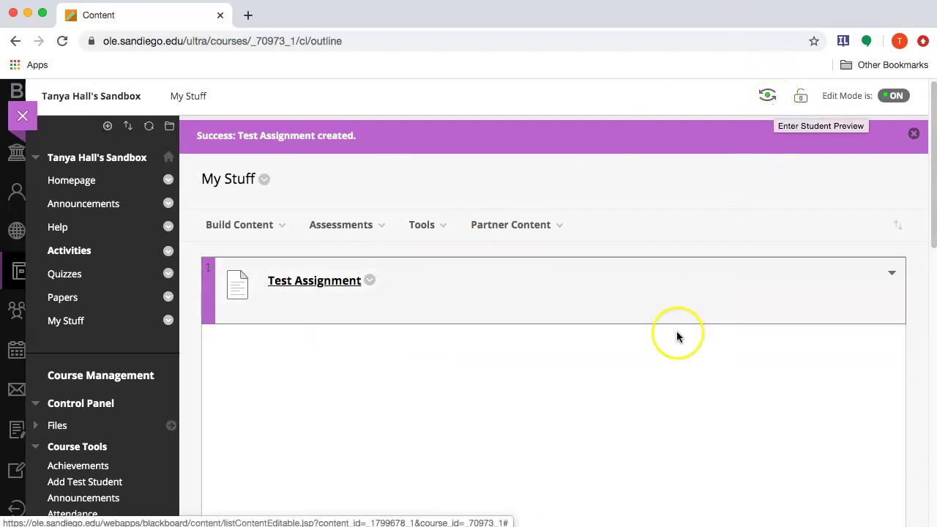
- Hide the My Stuff link in the course menu and check the menu in Student Preview
left_click(168, 322)
left_click(198, 394)
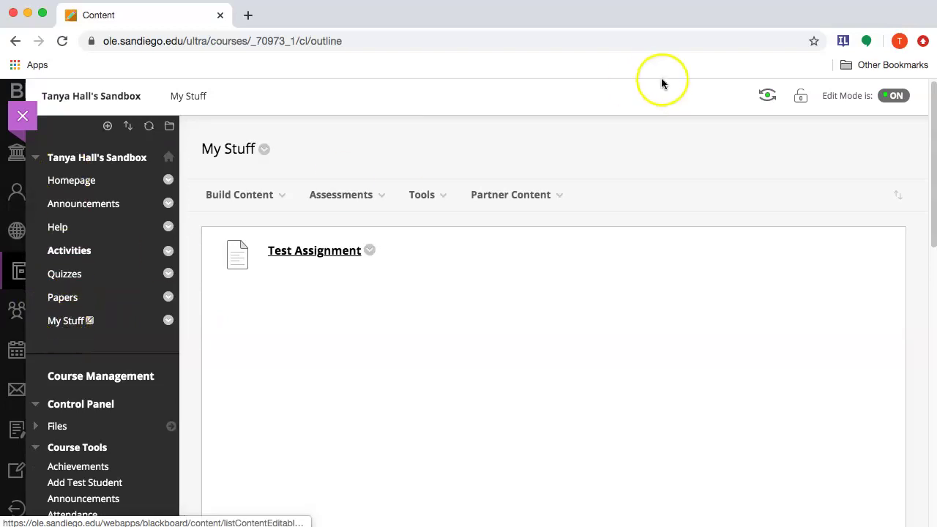
left_click(777, 95)
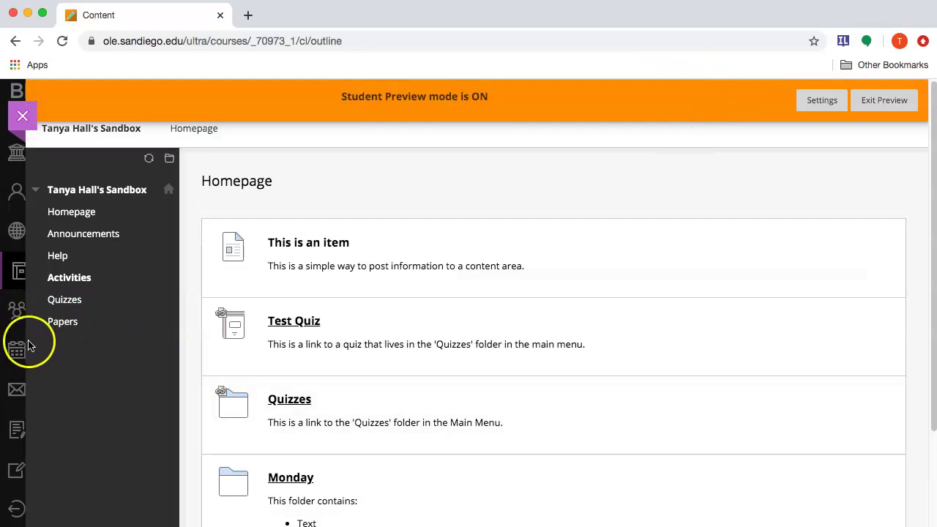
left_click(886, 108)
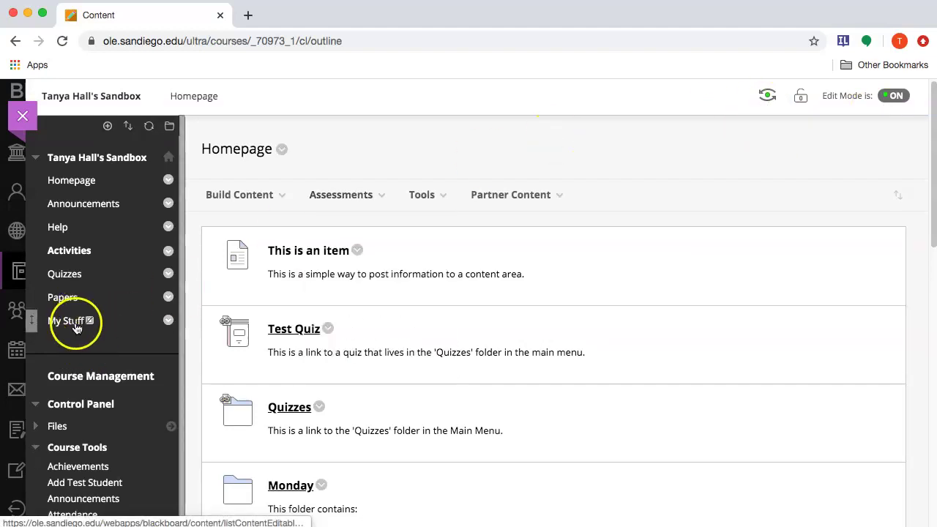
- Show the My Stuff link in the course menu and enter Student Preview to check it
left_click(168, 320)
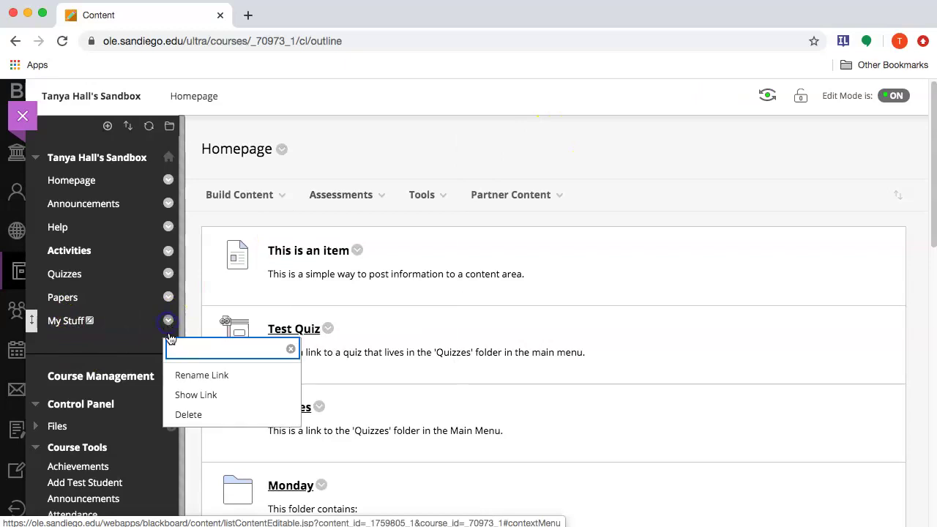
left_click(184, 392)
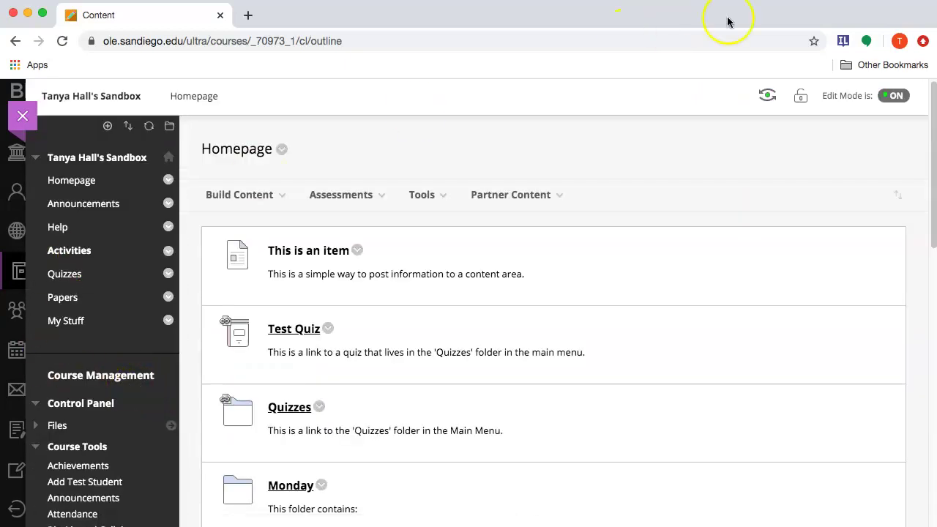
left_click(766, 95)
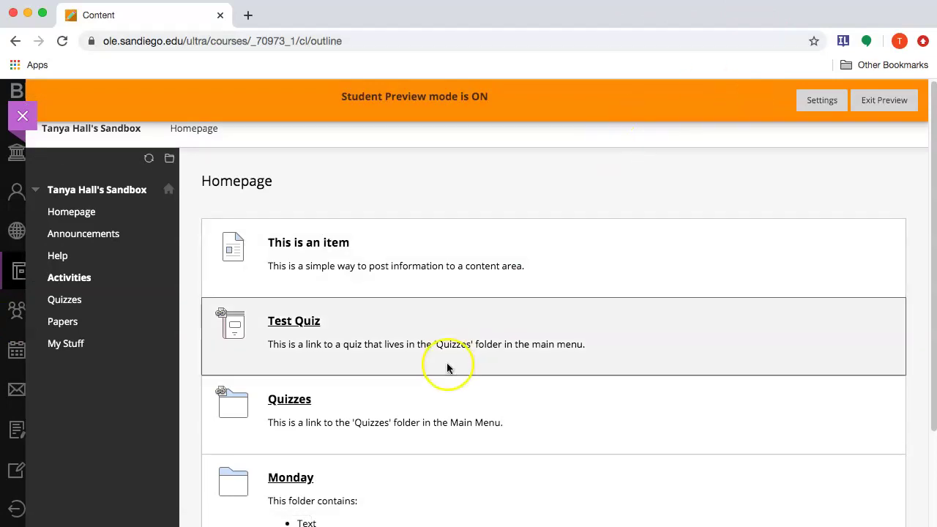
- Open the Test Assignment from the My Stuff content area in Student Preview
scroll(447, 363, "down", 3)
left_click(67, 224)
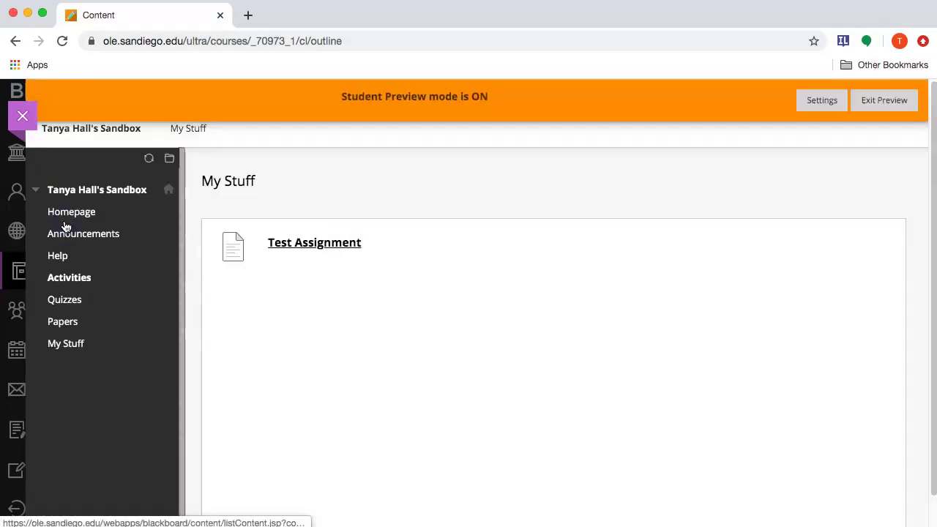
left_click(300, 251)
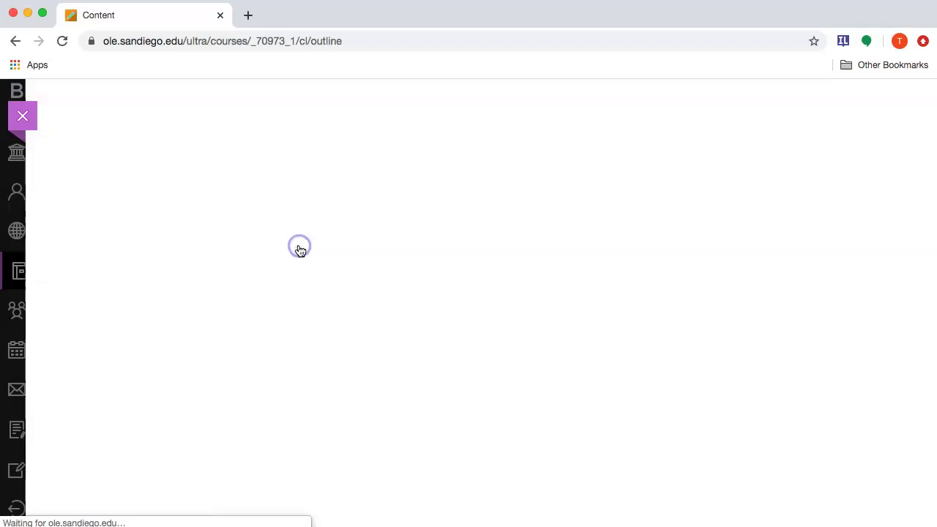
- Attach the file Sample Copy _ Paste Paper.pdf from the computer's Downloads folder to the assignment submission
scroll(480, 278, "down", 5)
scroll(481, 282, "down", 8)
left_click(285, 296)
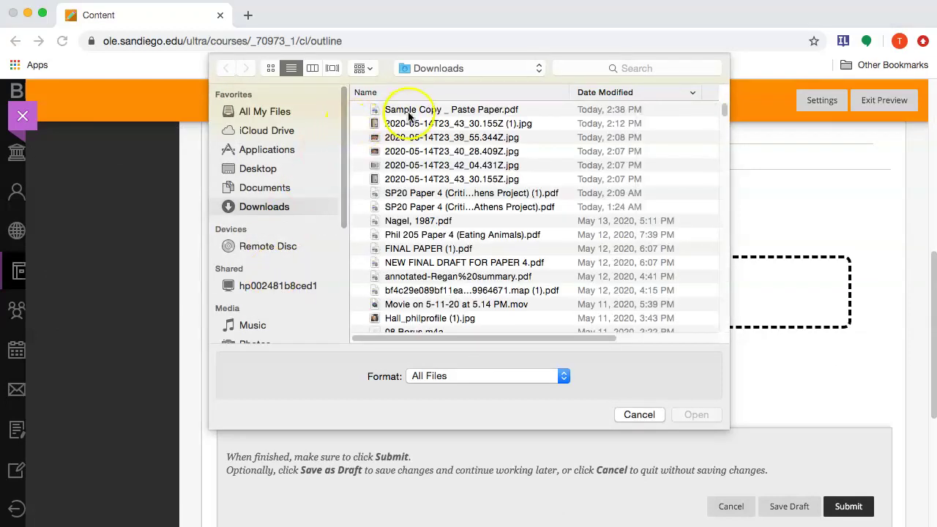
left_click(415, 110)
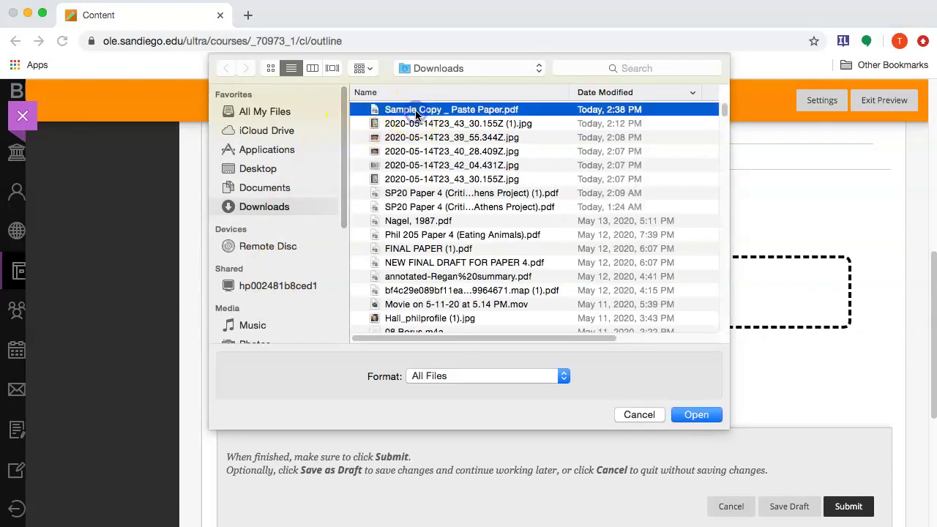
left_click(697, 415)
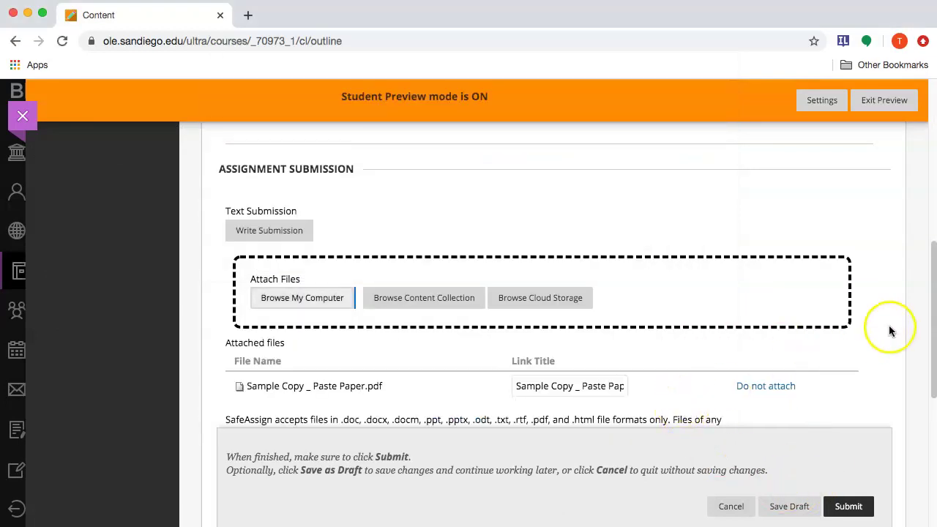
- Submit the paper with consent to the Global Reference Database and look over the submitted document
scroll(878, 329, "down", 3)
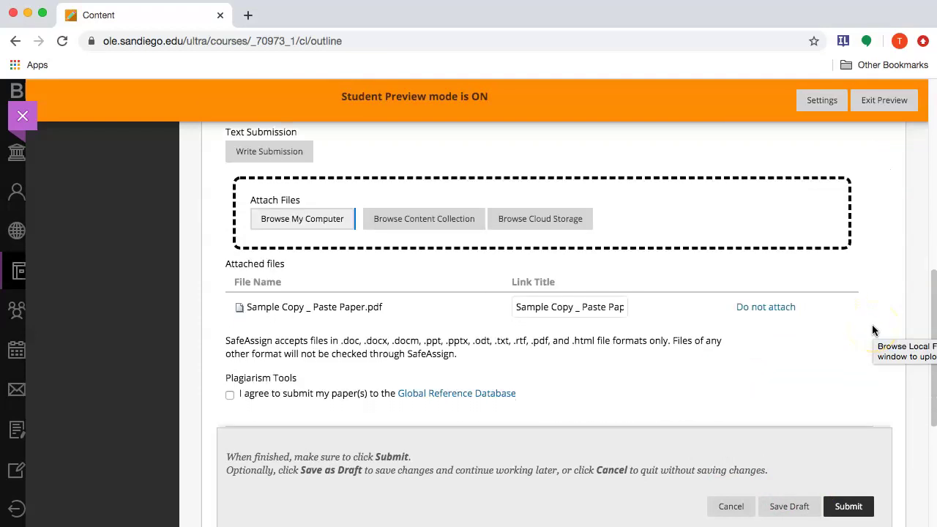
left_click(229, 394)
left_click(848, 506)
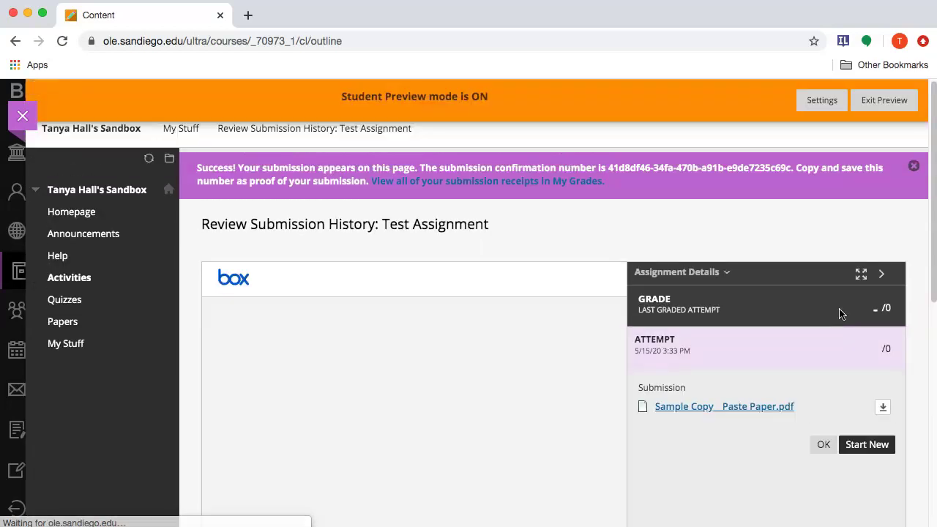
scroll(840, 313, "down", 3)
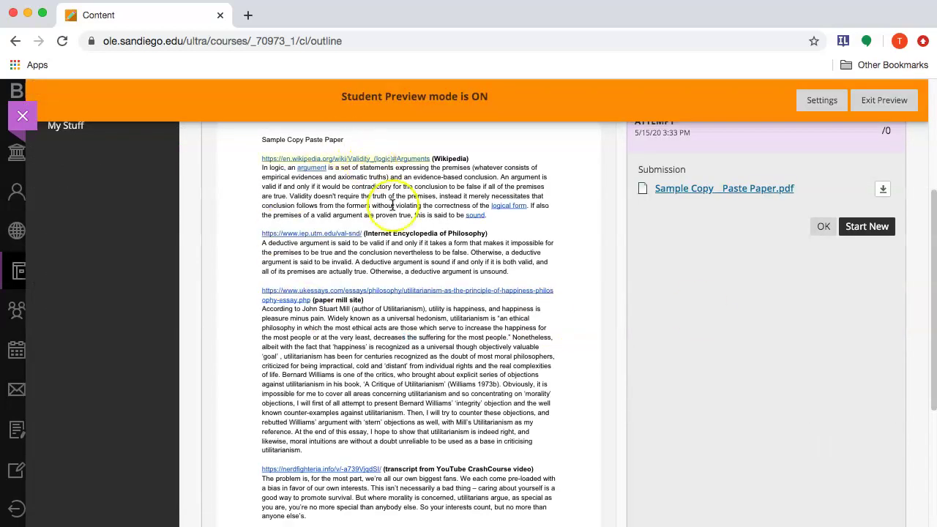
scroll(741, 426, "up", 3)
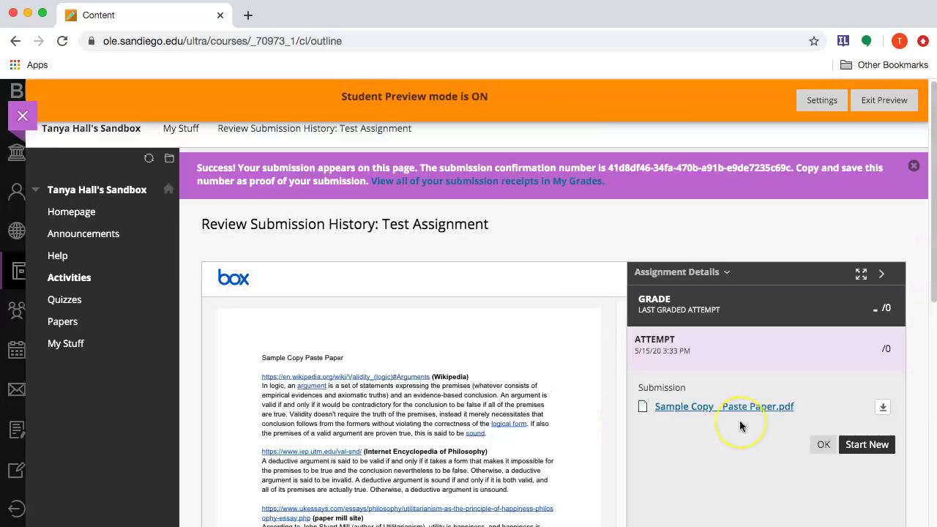
- Exit Student Preview and hide the My Stuff link in the course menu
left_click(877, 106)
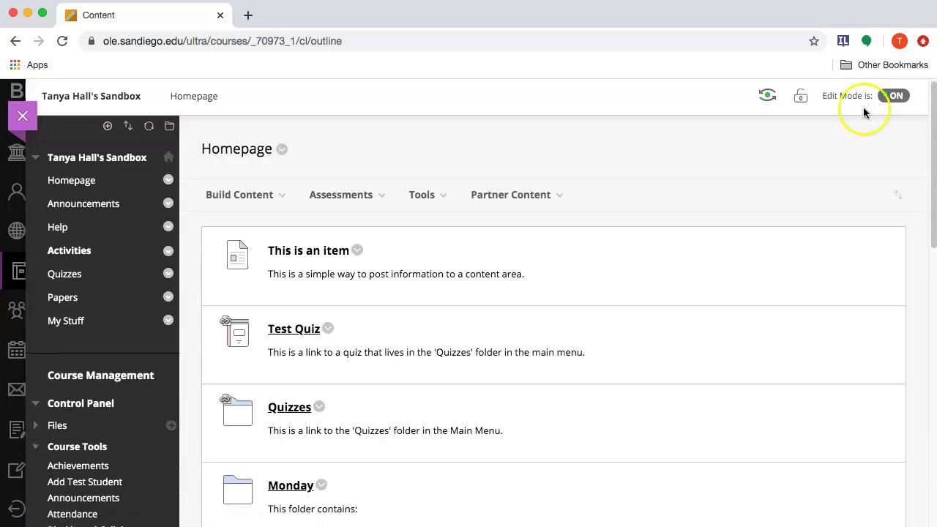
left_click(168, 320)
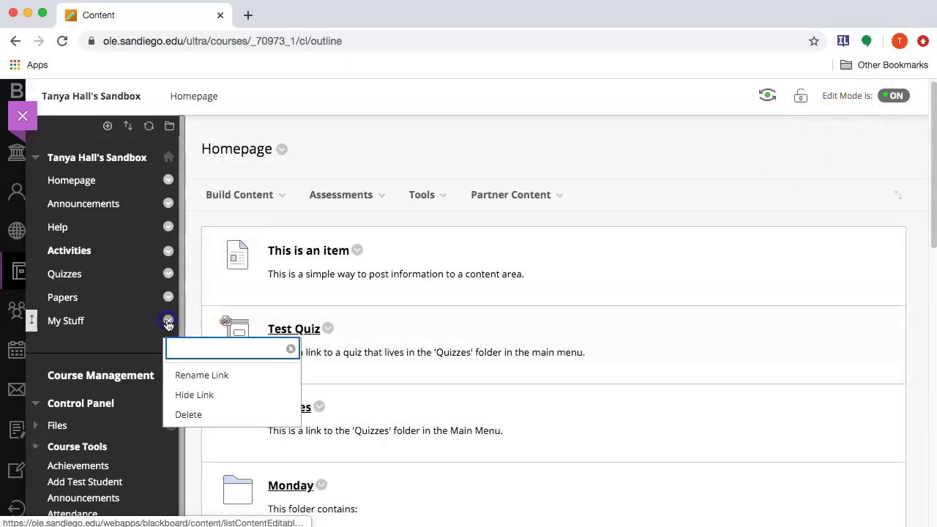
left_click(197, 396)
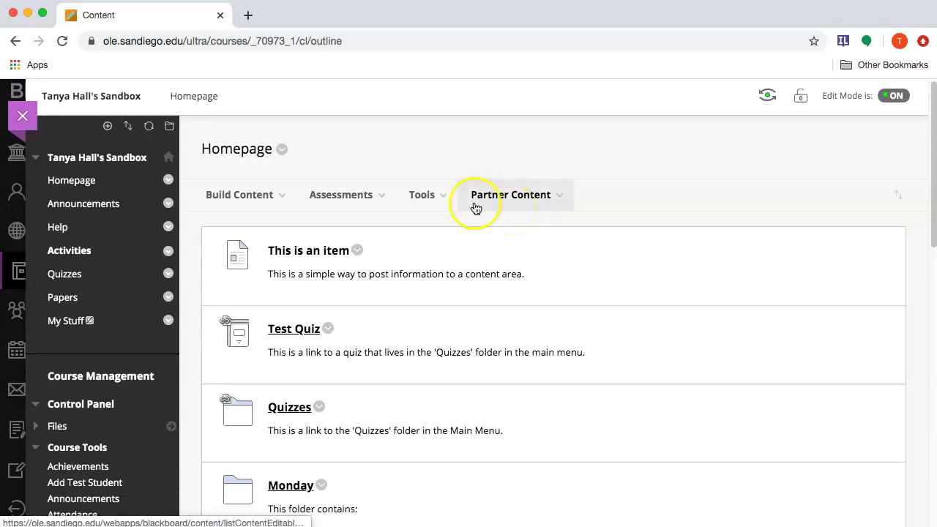
- Collapse the Course Tools section of the Control Panel and open the Full Grade Center
left_click(343, 193)
scroll(307, 214, "down", 2)
scroll(307, 217, "down", 5)
scroll(121, 436, "down", 5)
scroll(120, 436, "down", 4)
scroll(117, 429, "up", 10)
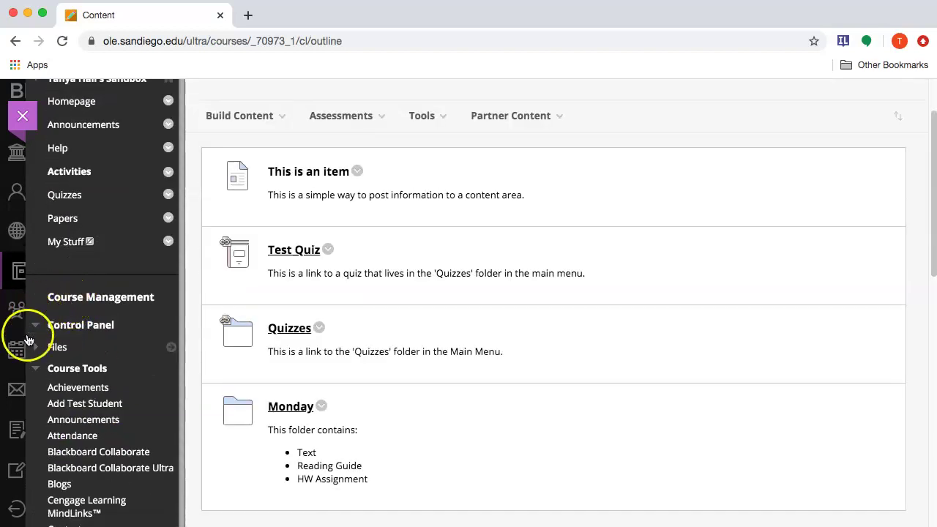
left_click(33, 369)
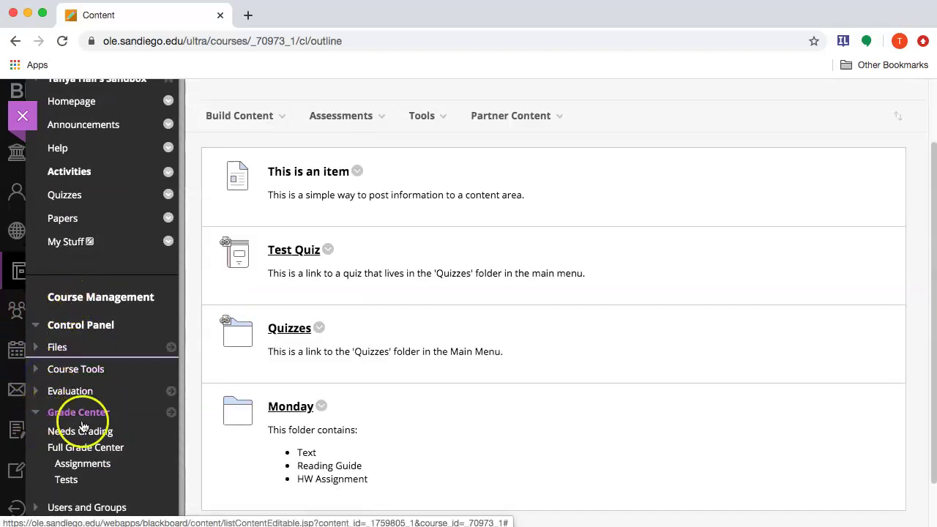
left_click(83, 447)
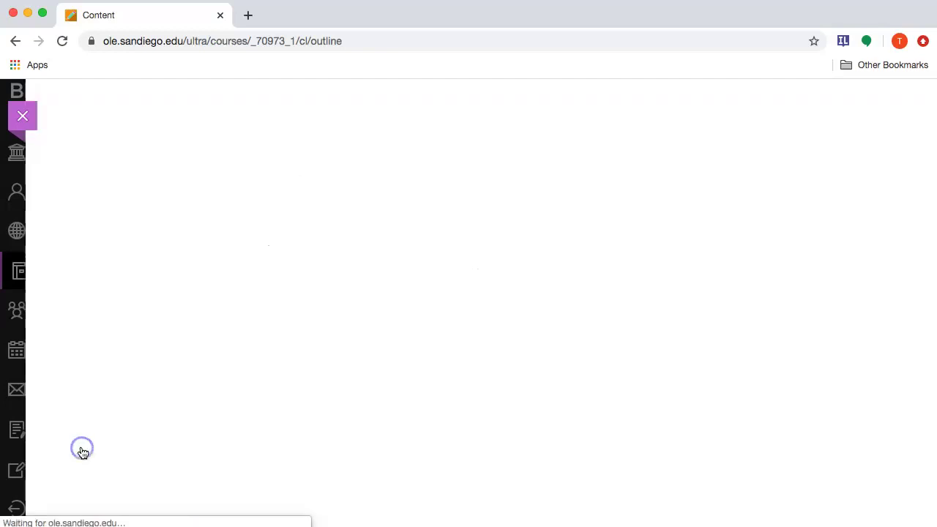
- Open the grade details for the preview student's Test Assignment and view the submitted attempt
left_click_drag(529, 372, 830, 381)
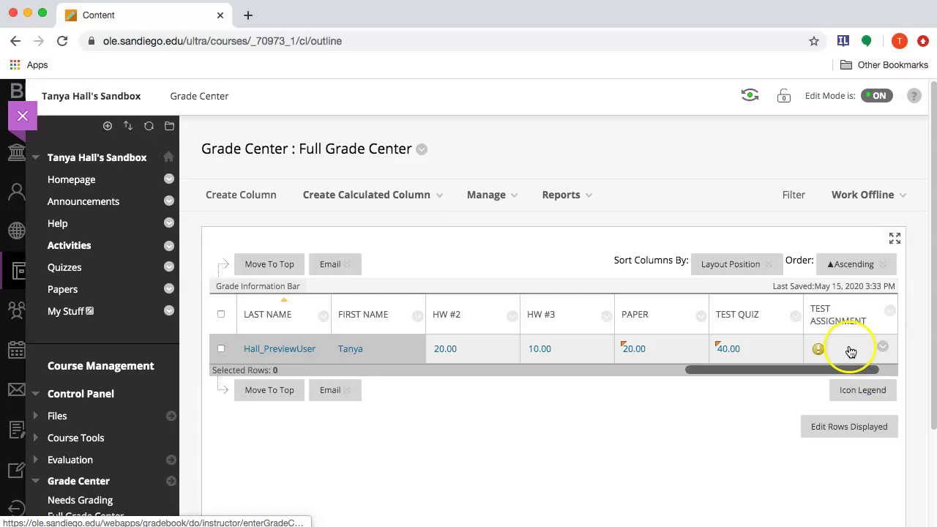
left_click(883, 348)
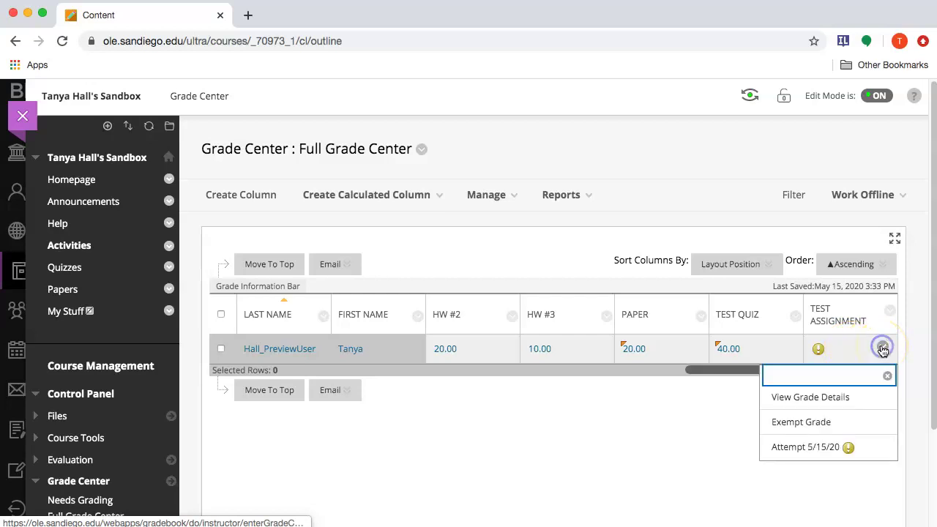
left_click(805, 395)
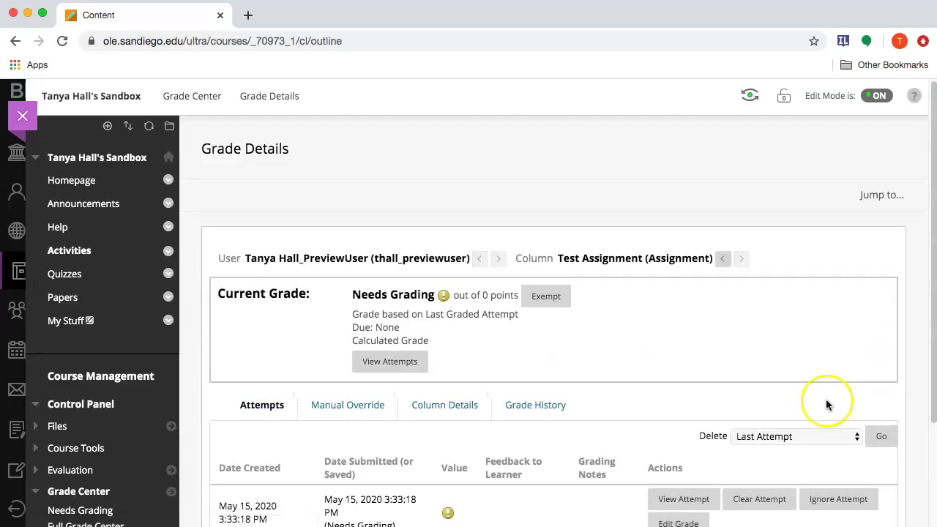
left_click(698, 504)
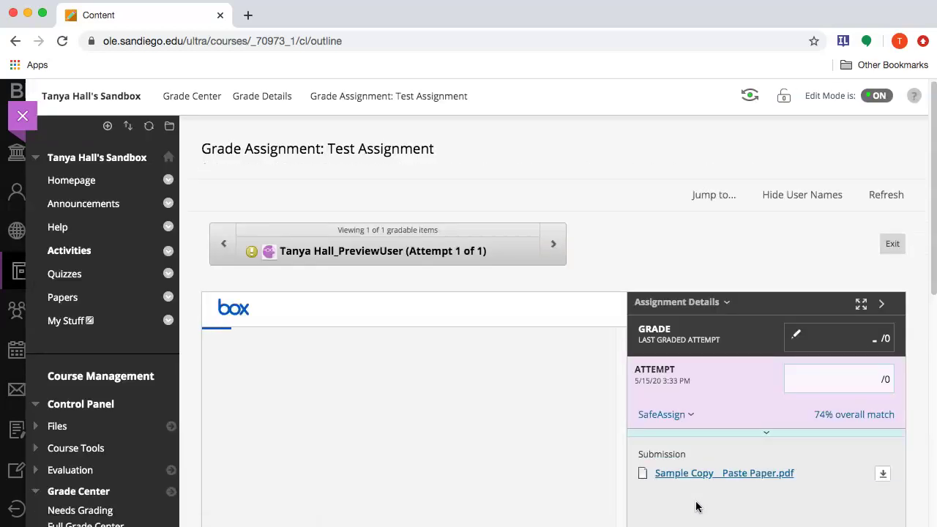
- Expand the attempt's SafeAssign section and open the originality report for the submitted paper
scroll(696, 506, "down", 3)
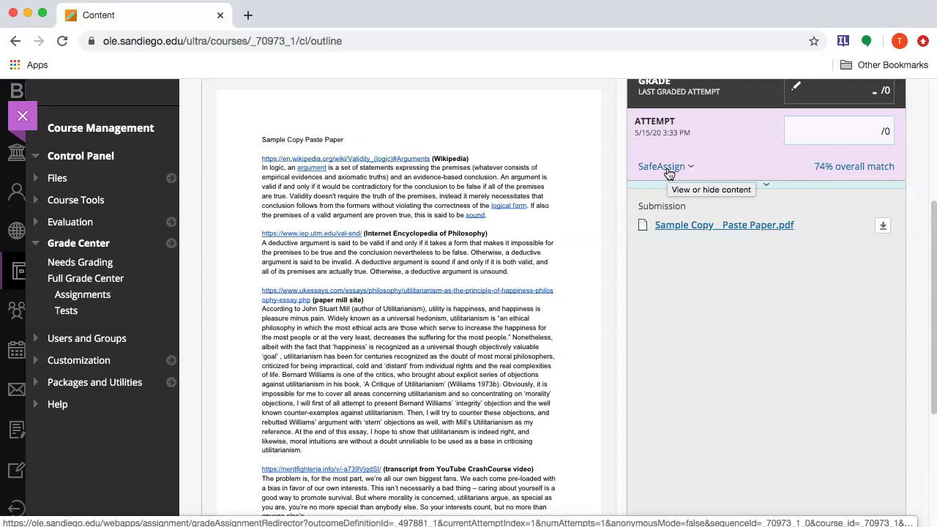
left_click(854, 168)
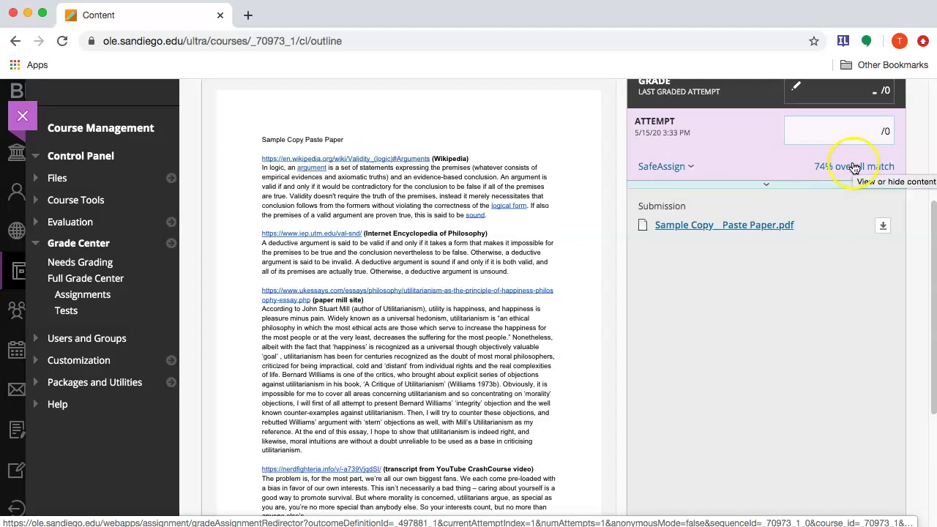
left_click(655, 167)
left_click(780, 265)
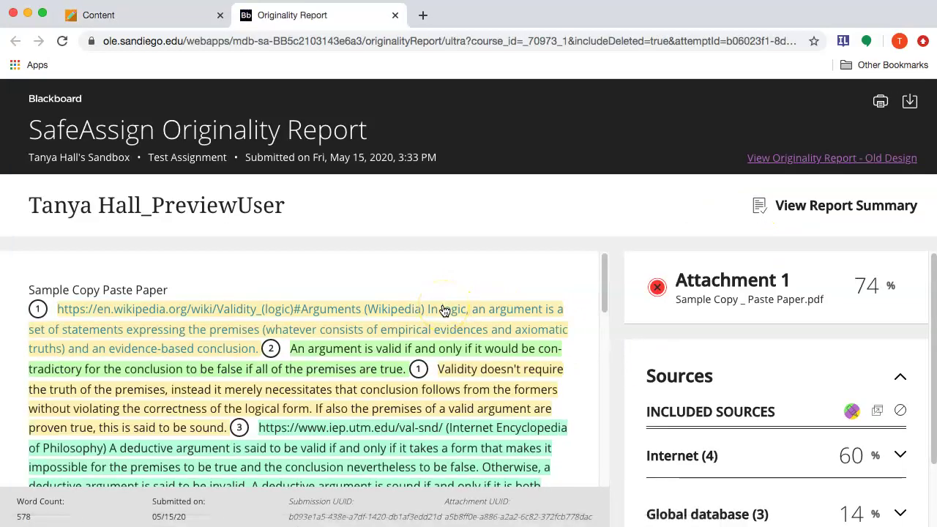
- Examine the color-coded matched passages in the paper and the list of included sources in the originality report
scroll(540, 412, "down", 1)
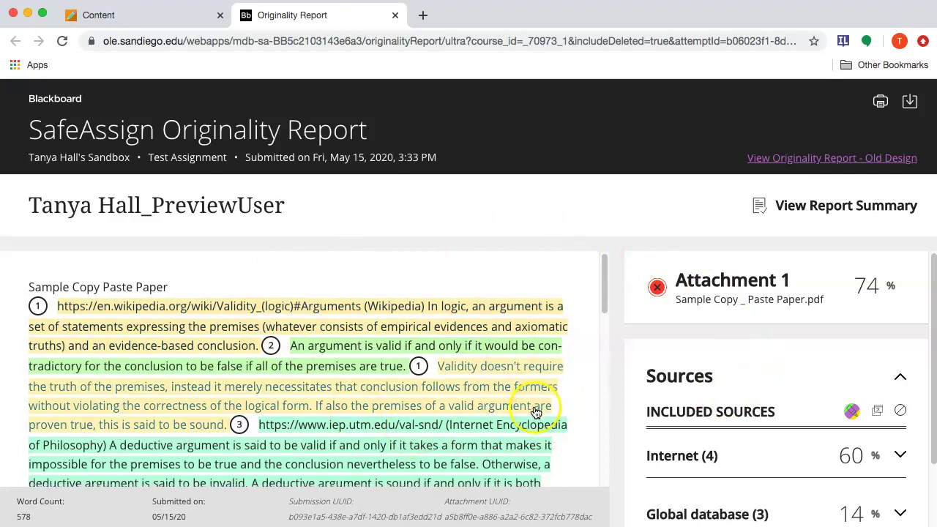
scroll(536, 412, "down", 1)
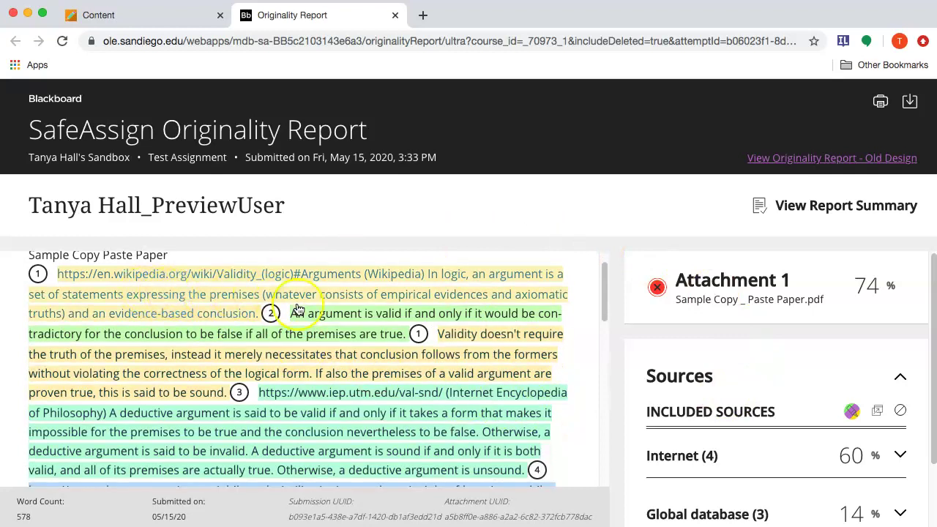
scroll(501, 357, "down", 3)
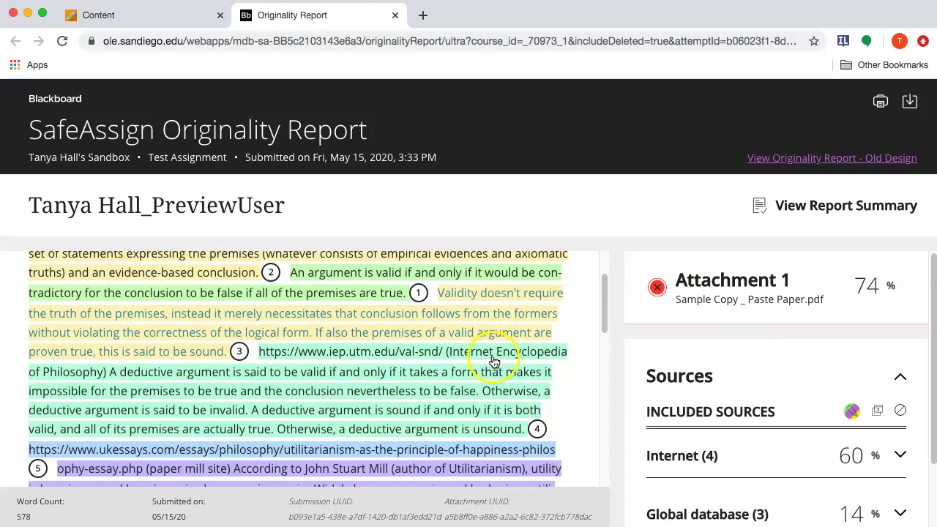
scroll(402, 364, "down", 3)
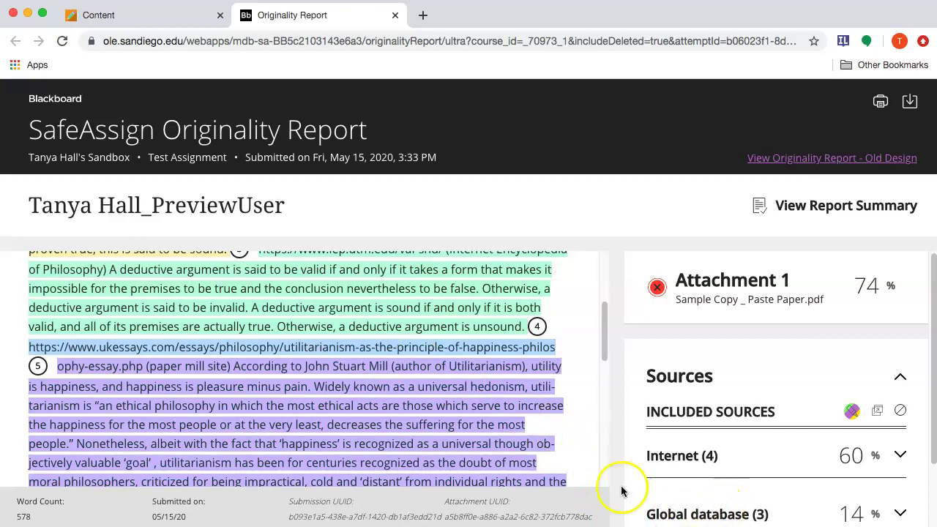
scroll(445, 428, "down", 6)
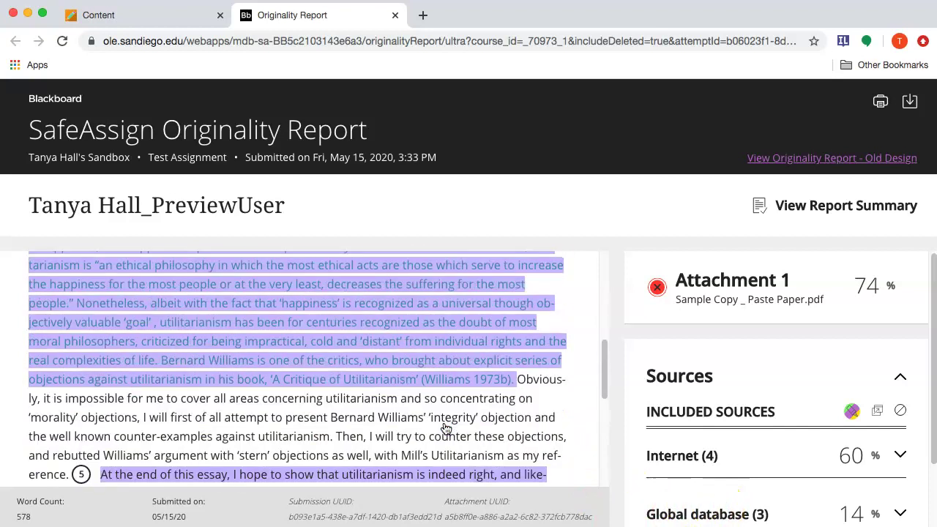
scroll(721, 425, "down", 3)
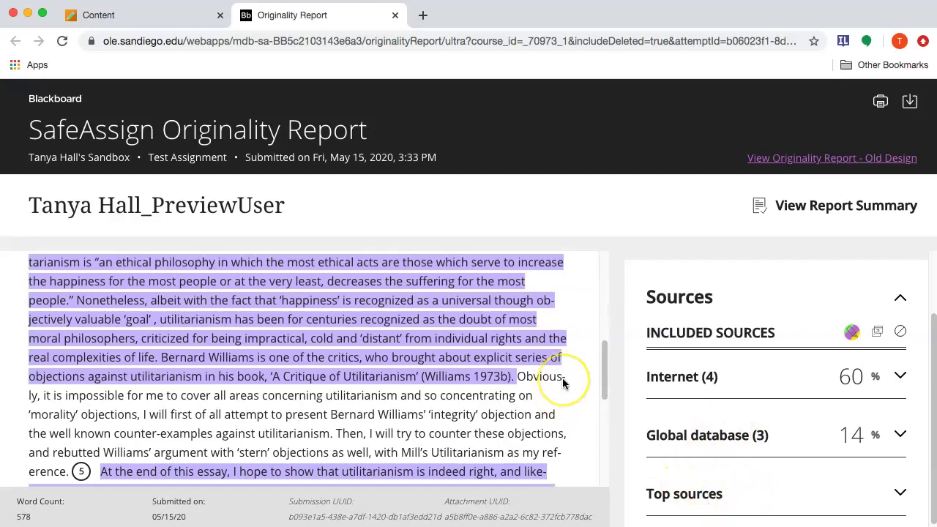
scroll(562, 382, "down", 1)
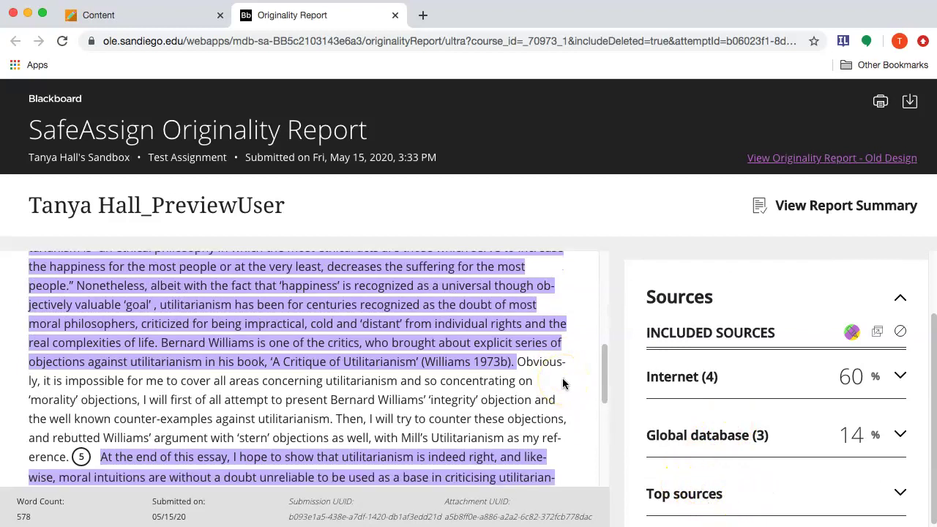
scroll(562, 378, "up", 10)
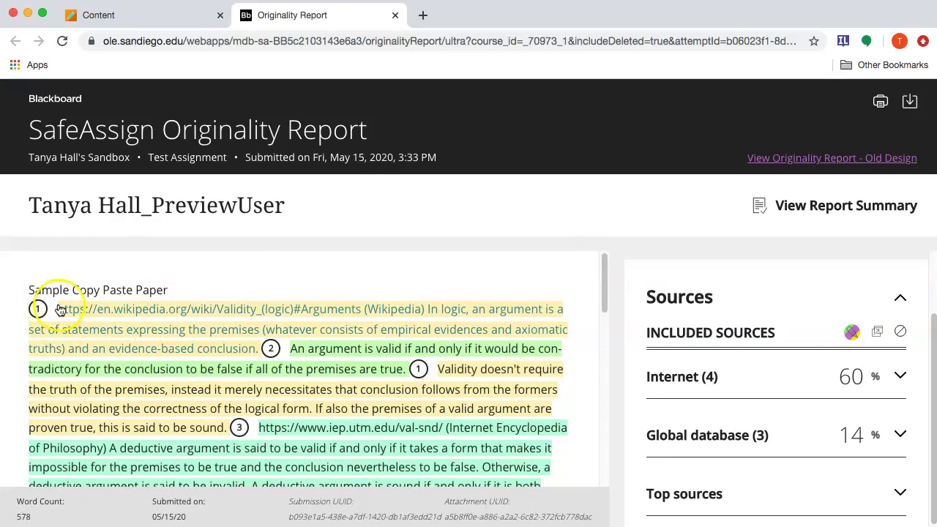
- Compare the first (Wikipedia) and second highlighted passages with their original sources in the match details
left_click(135, 338)
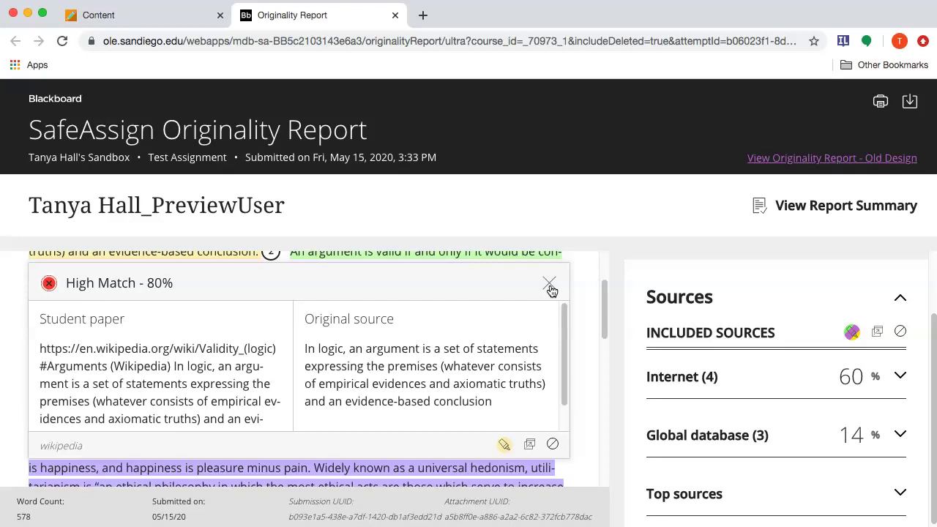
left_click(308, 446)
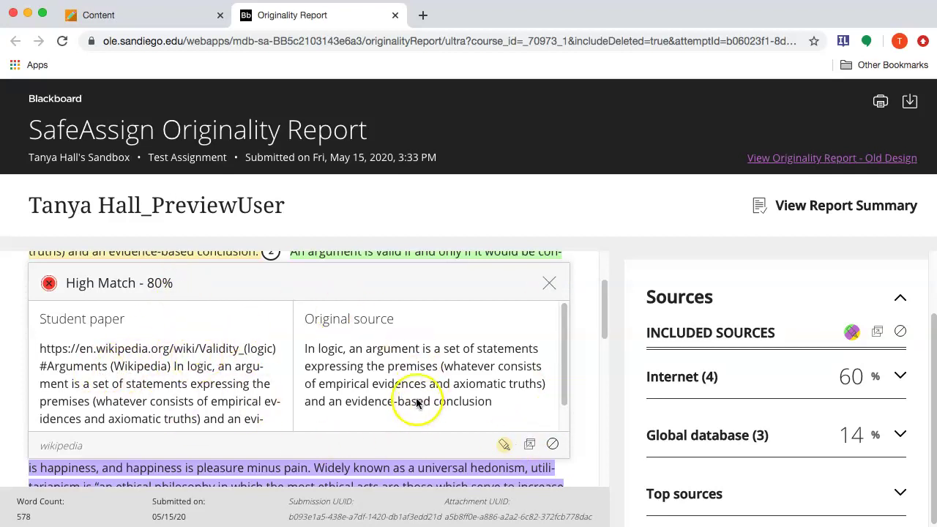
left_click(550, 284)
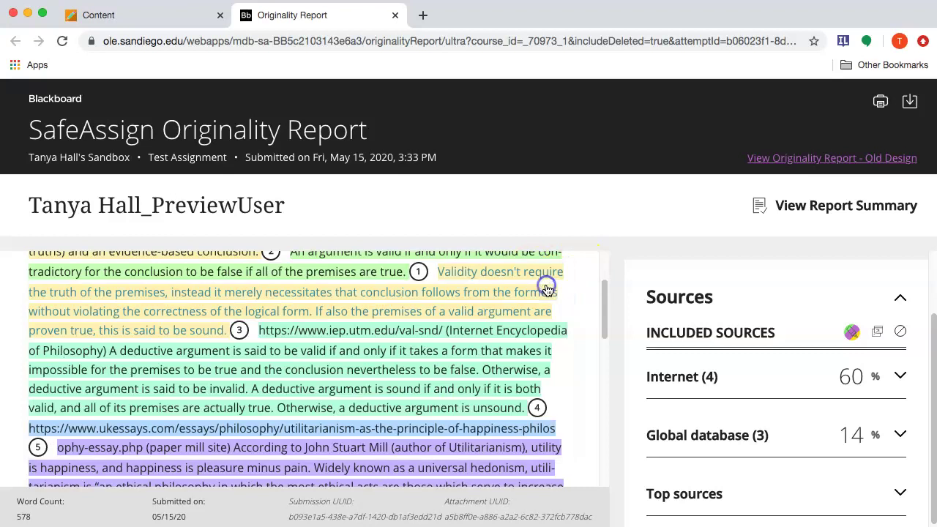
scroll(469, 322, "up", 3)
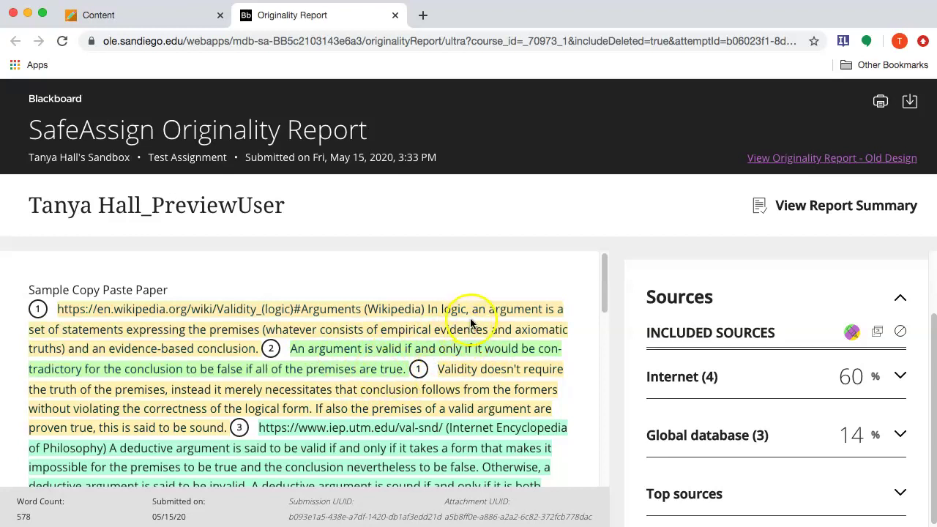
left_click(364, 369)
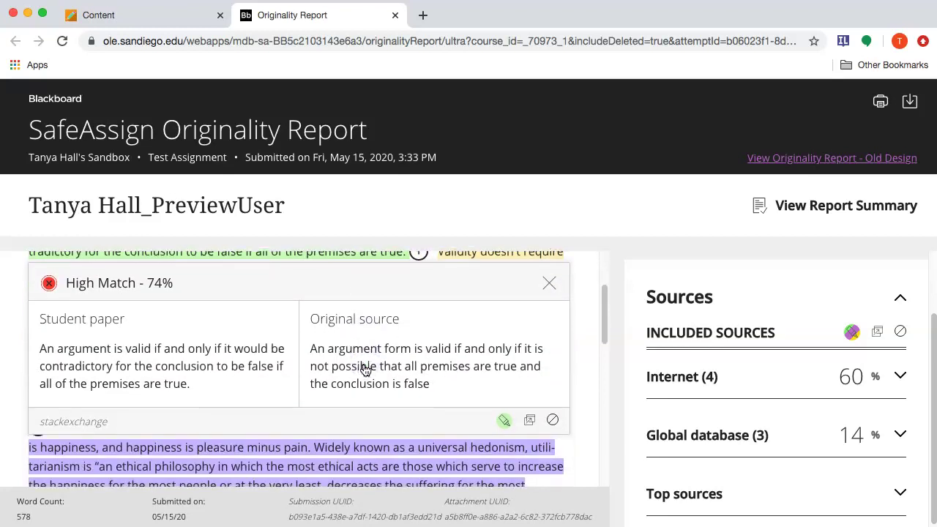
- Compare the third highlighted passage, from iep, with its original source in the match details and close them
left_click(549, 282)
left_click(414, 375)
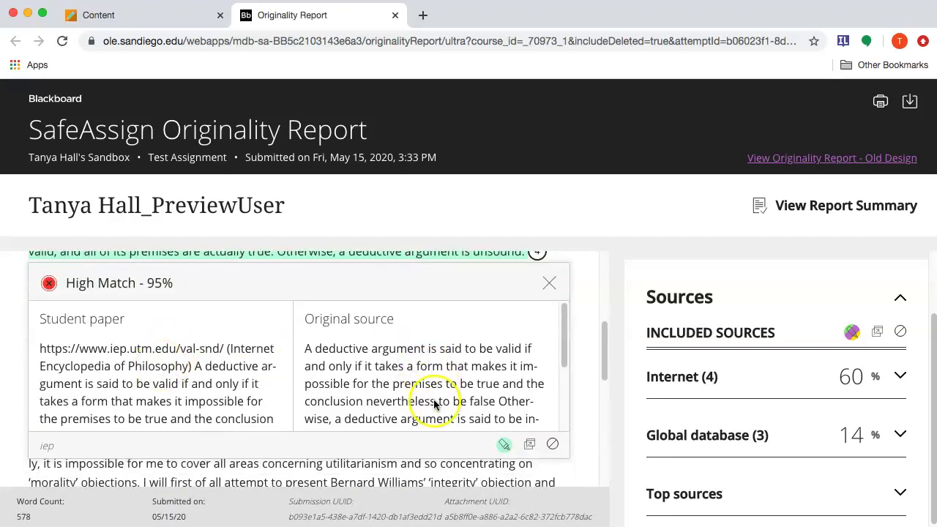
left_click(549, 284)
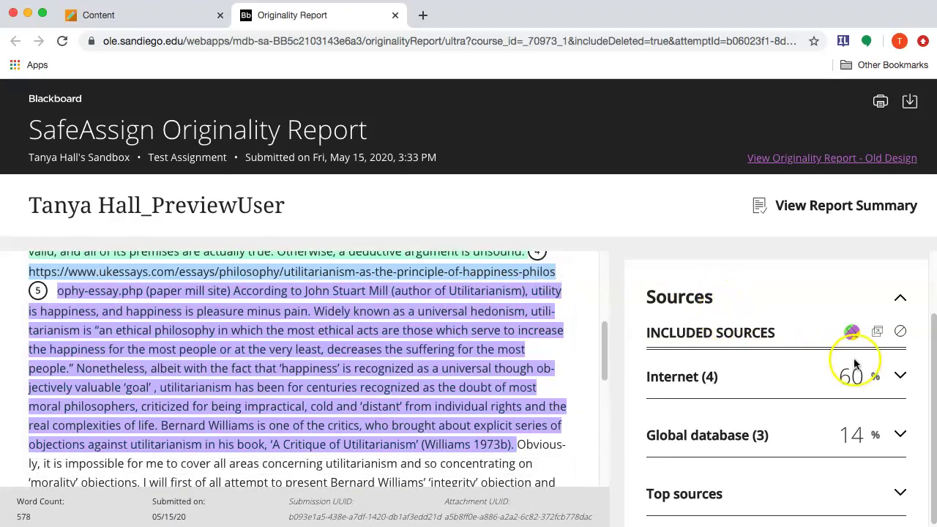
- Expand the included Internet sources and open the essaycompany source page to view the original essay text
scroll(847, 403, "down", 1)
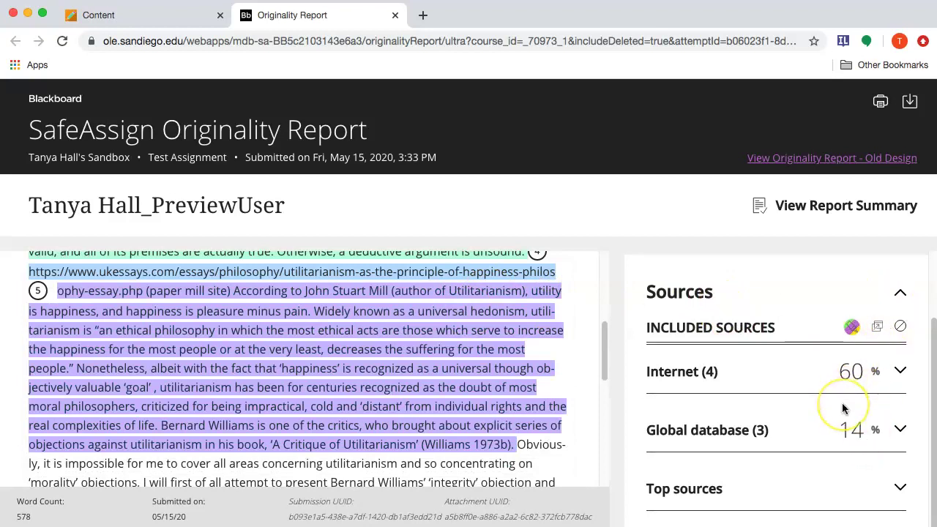
left_click(900, 371)
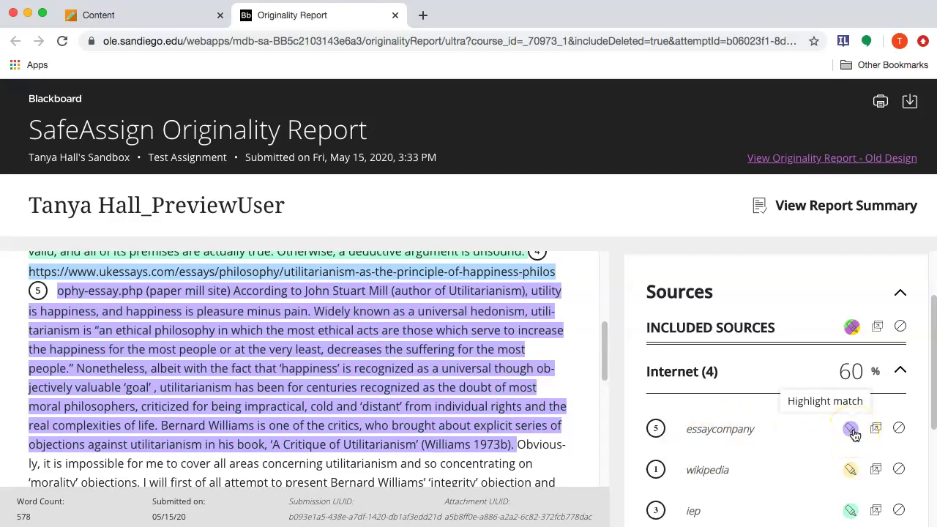
left_click(875, 432)
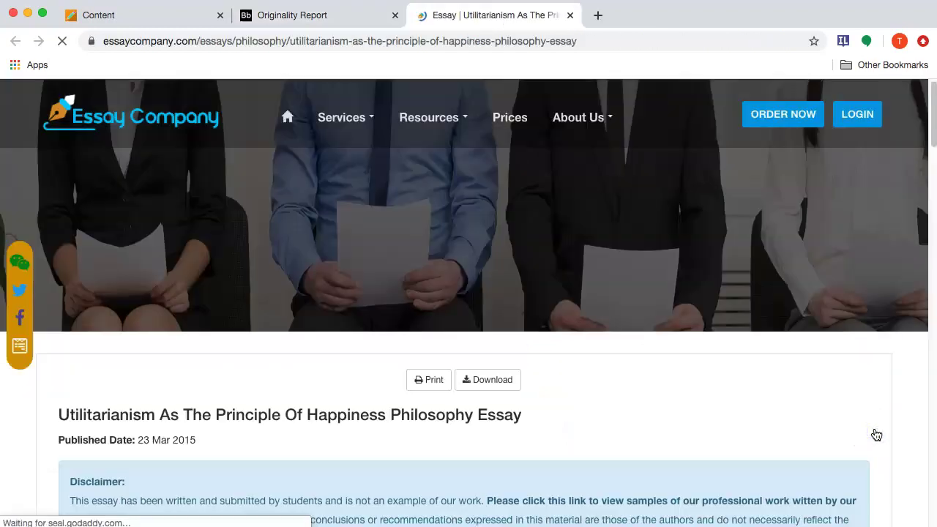
left_click(654, 390)
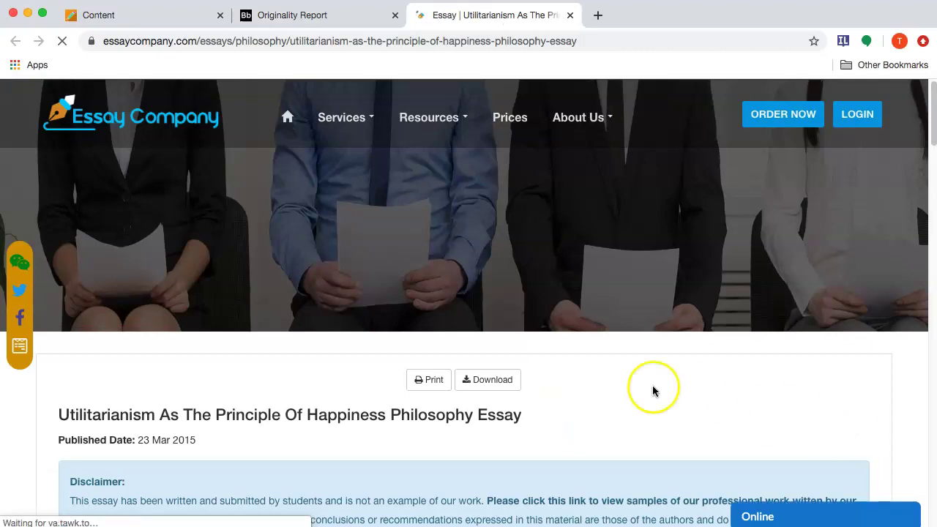
scroll(654, 391, "down", 10)
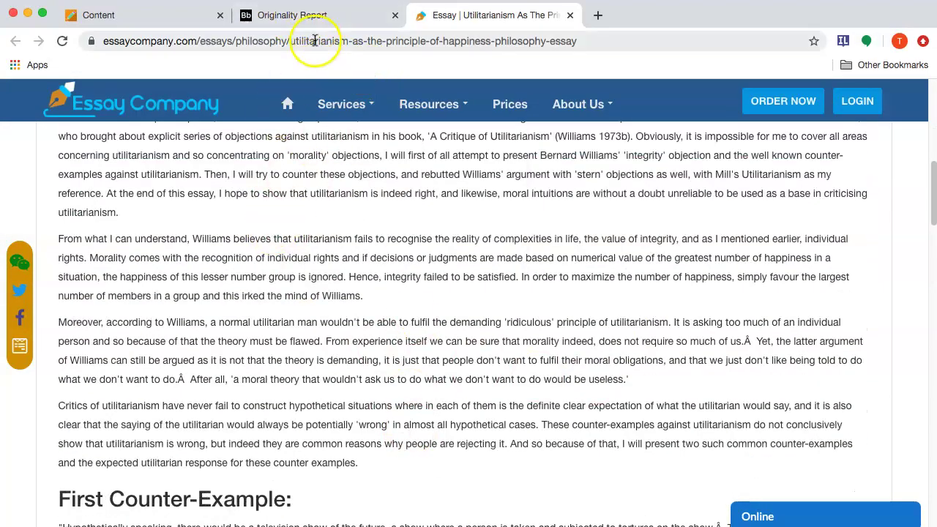
- Return to the originality report, locate the wikipedia match in the paper, and review the remaining Internet sources
left_click(320, 17)
scroll(717, 432, "down", 1)
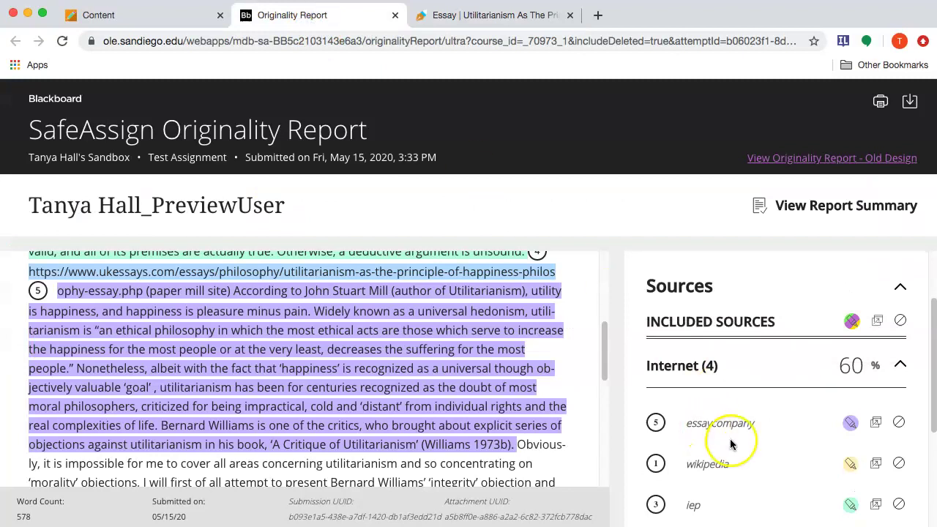
left_click(851, 464)
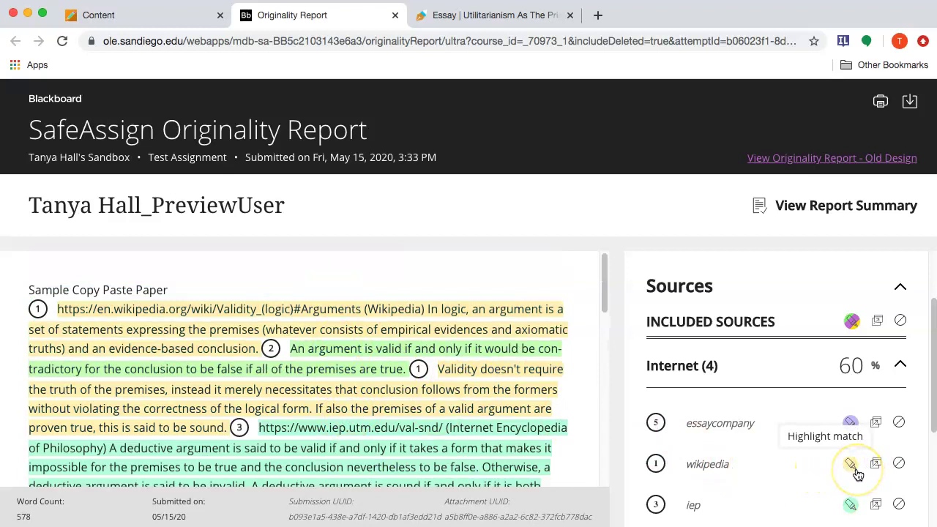
scroll(410, 421, "down", 1)
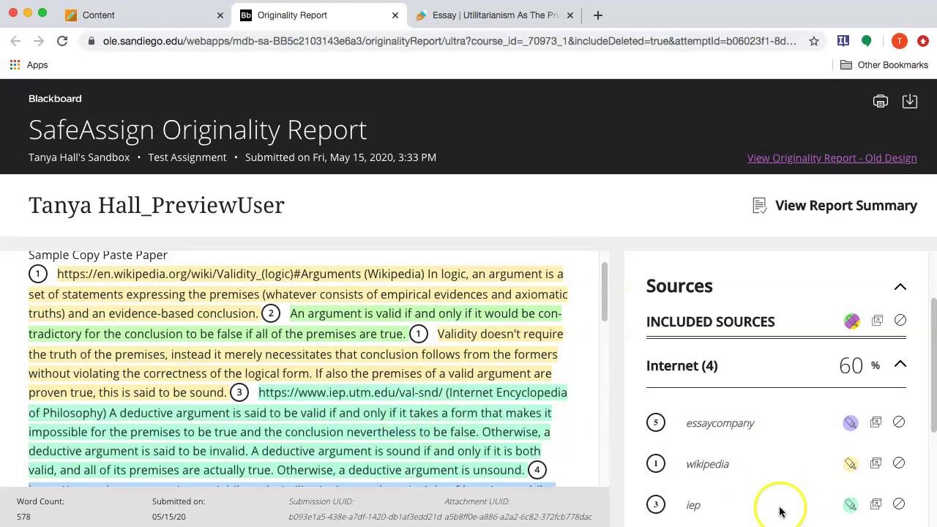
scroll(373, 432, "down", 1)
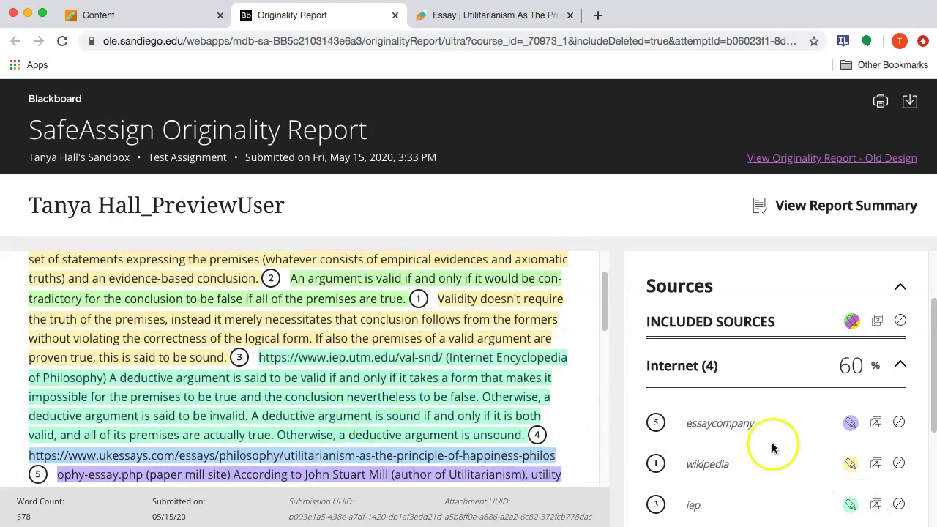
scroll(778, 454, "down", 4)
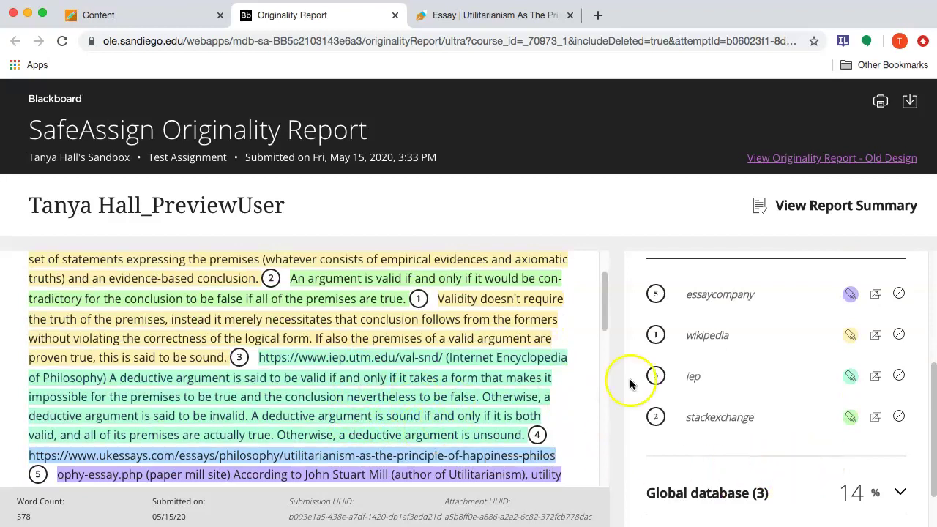
- Expand the Global database sources and view the matched student papers
scroll(815, 420, "down", 2)
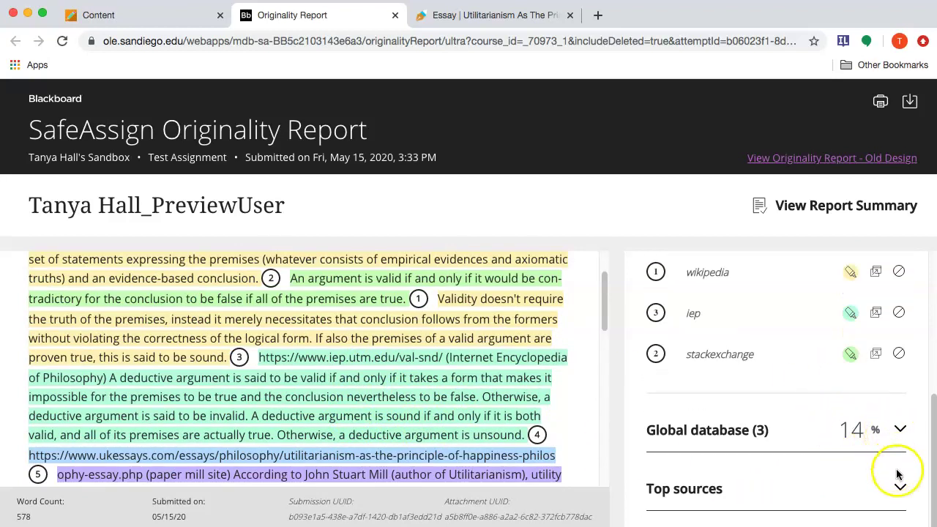
left_click(902, 430)
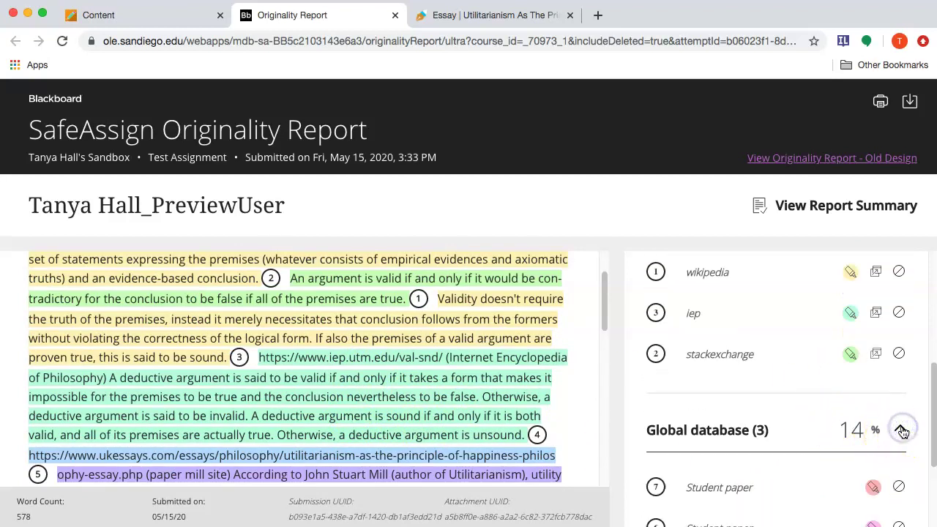
scroll(798, 403, "down", 3)
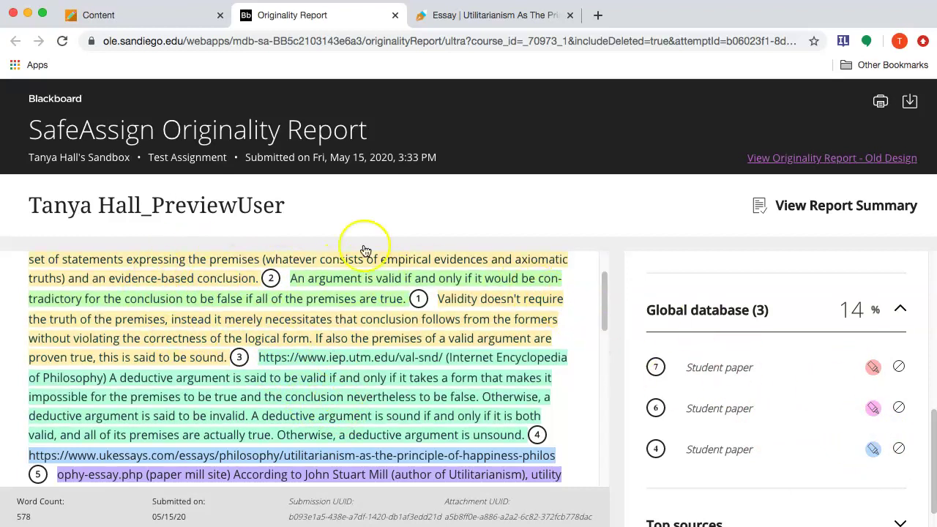
- Dismiss the wikipedia, stackexchange and iep matches plus one Global database student paper, and view the excluded sources
scroll(802, 363, "up", 10)
scroll(799, 360, "down", 4)
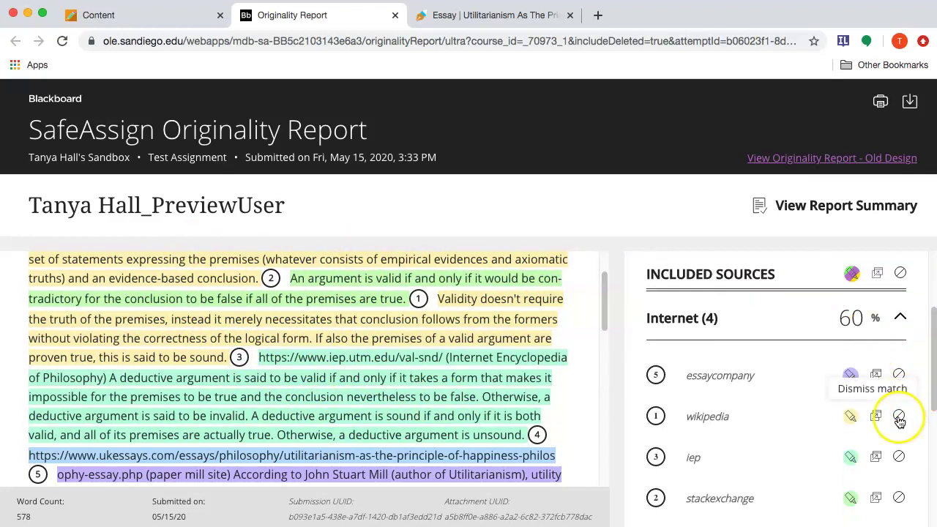
left_click(899, 415)
left_click(899, 456)
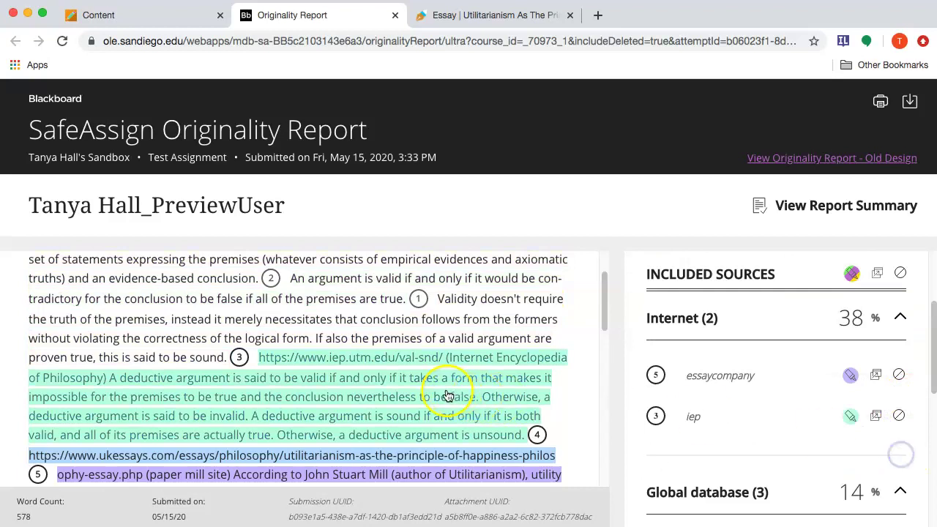
left_click(899, 415)
scroll(396, 354, "down", 3)
scroll(837, 450, "down", 5)
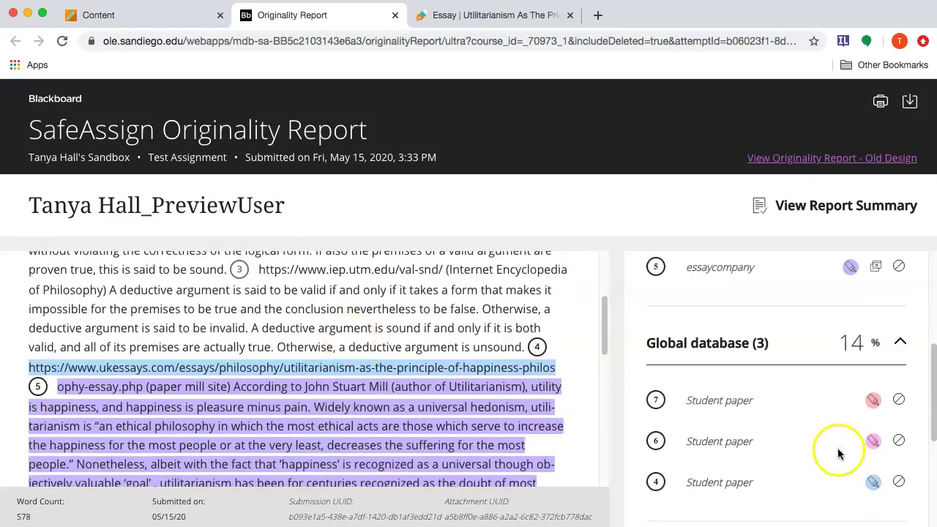
left_click(899, 359)
scroll(831, 472, "down", 2)
scroll(830, 473, "down", 2)
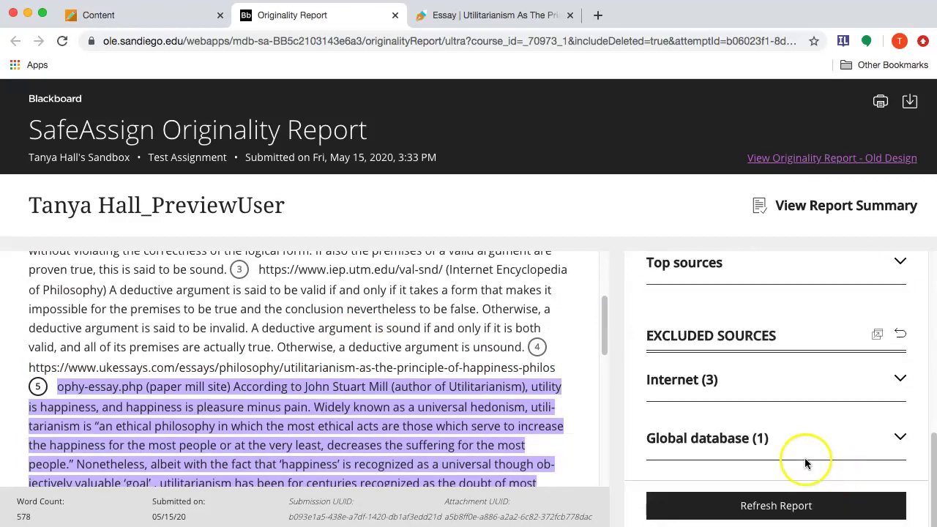
- Restore all excluded sources to the report and view the included Internet sources again
left_click(905, 336)
scroll(832, 359, "up", 5)
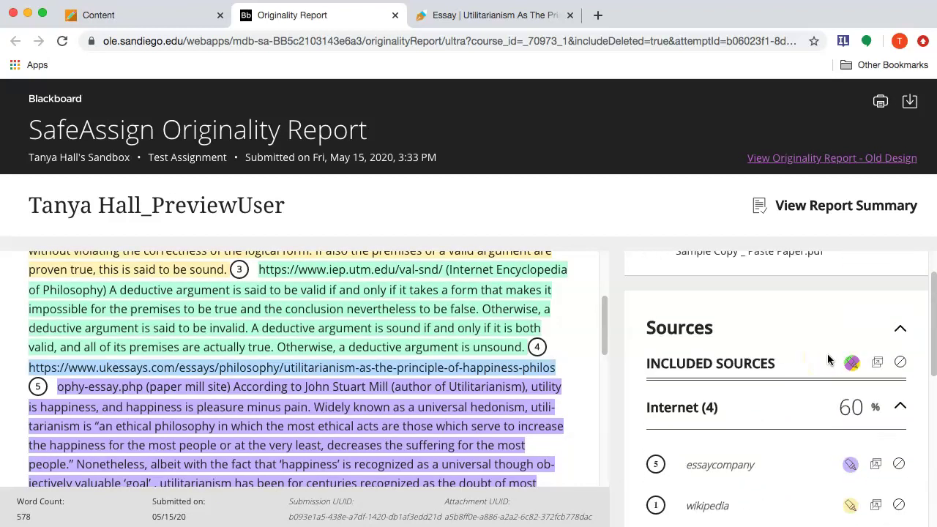
scroll(830, 360, "down", 2)
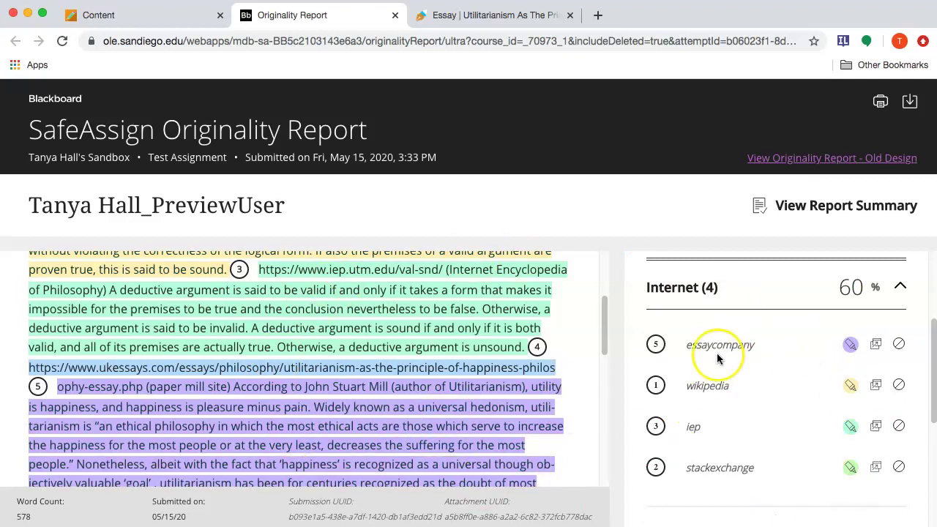
scroll(518, 345, "up", 3)
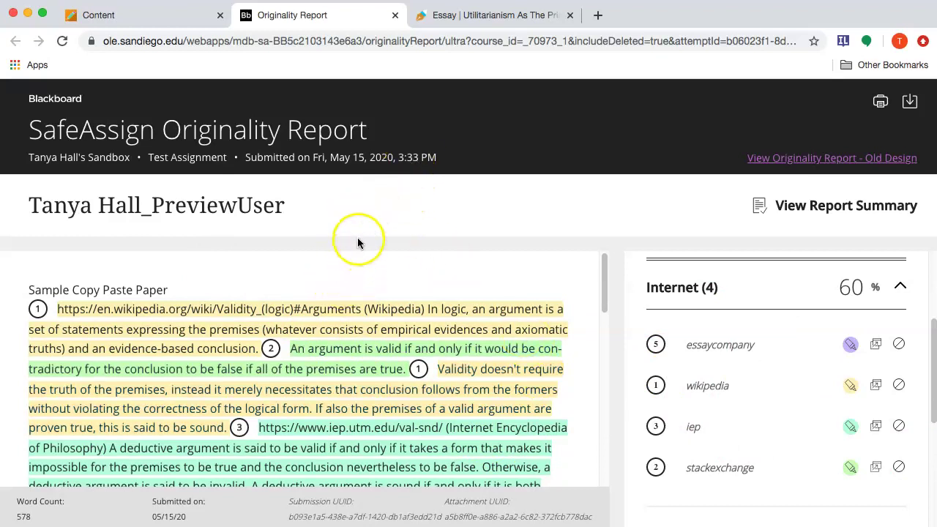
- Return to the course and start a new Turnitin Direct Assignment in the My Stuff content area
left_click(128, 14)
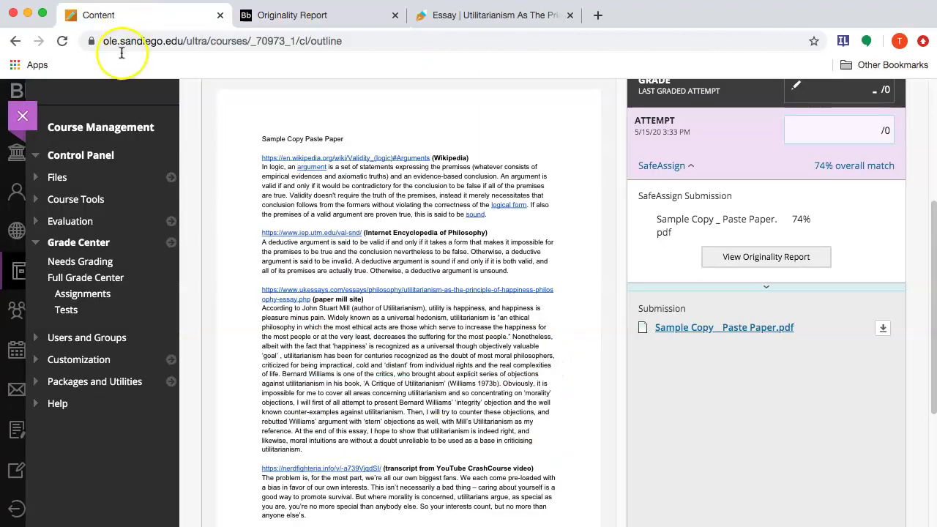
scroll(115, 219, "up", 4)
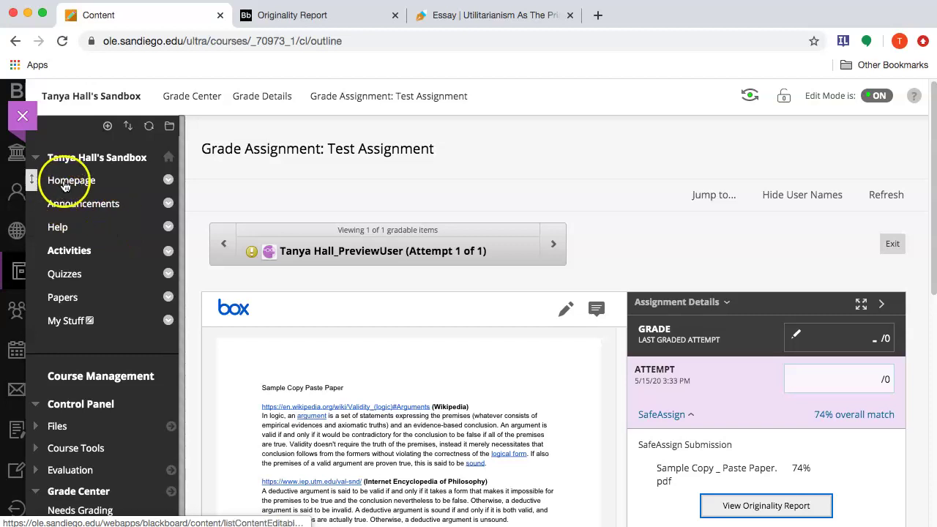
left_click(65, 181)
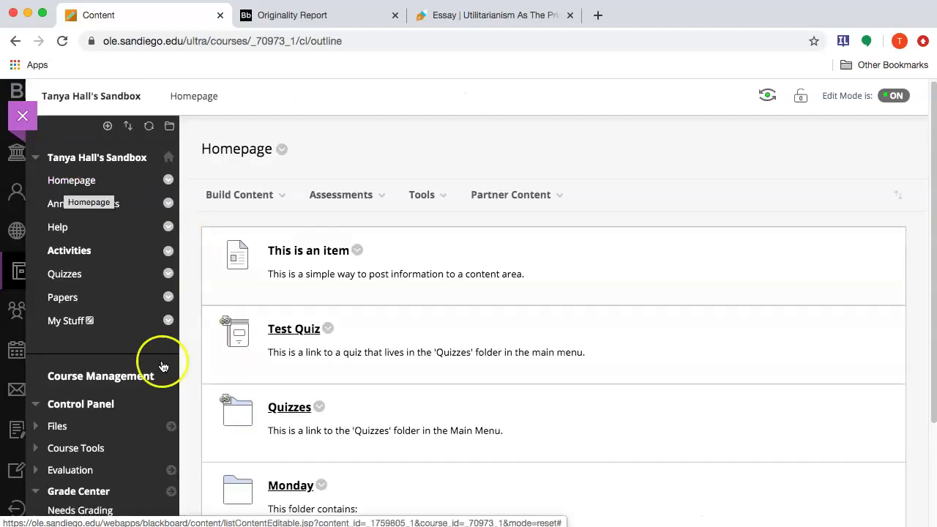
left_click(74, 324)
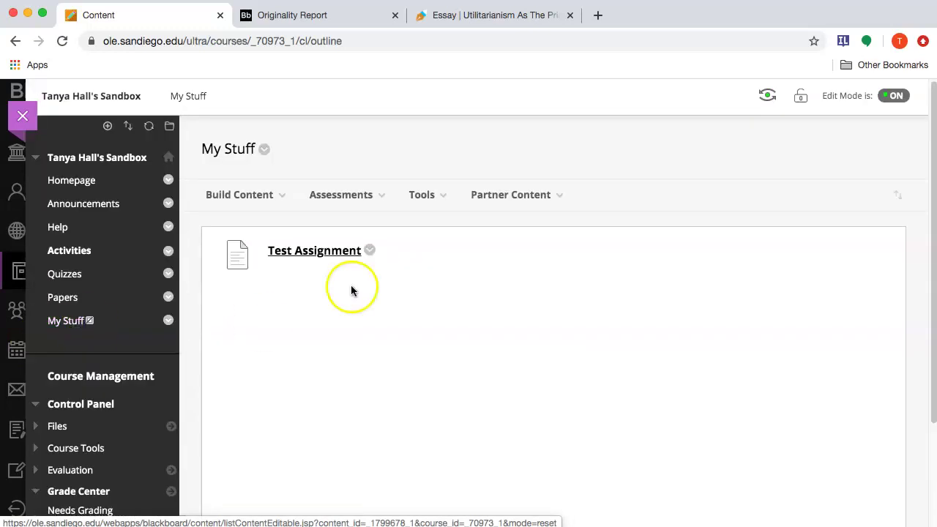
left_click(363, 193)
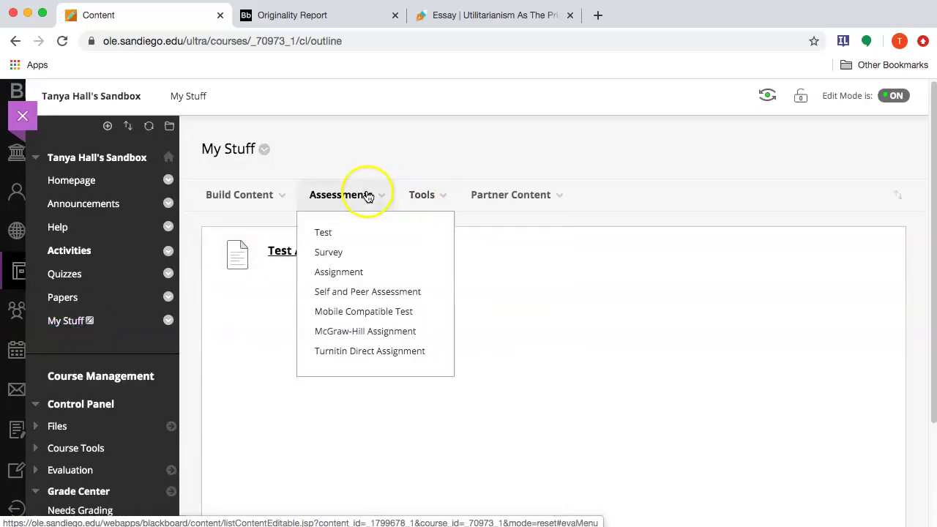
left_click(354, 352)
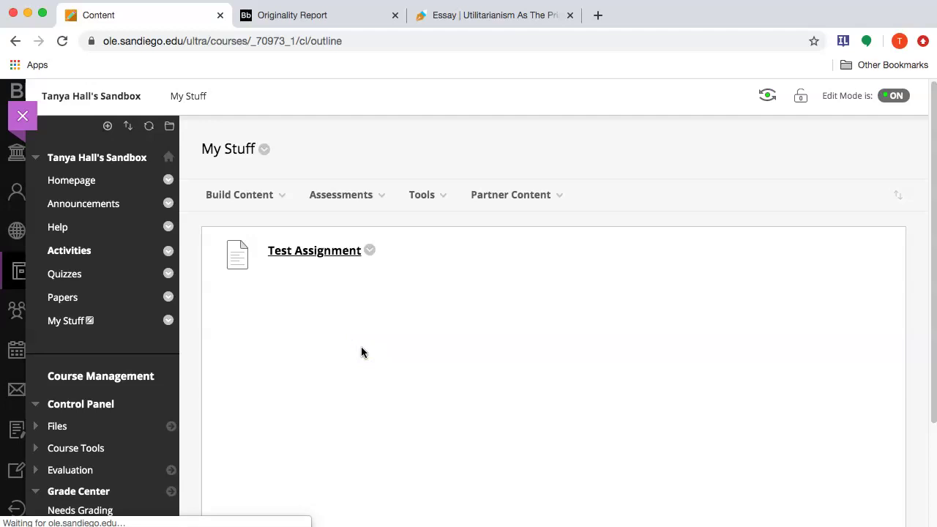
- Name the Turnitin assignment Test Assignment and set its overall grade to 0
left_click(462, 283)
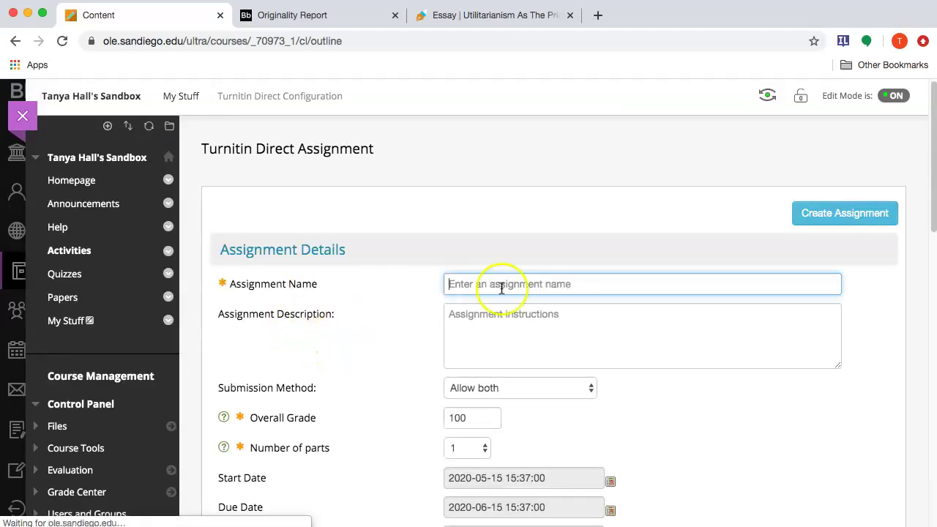
type("Test Assignment")
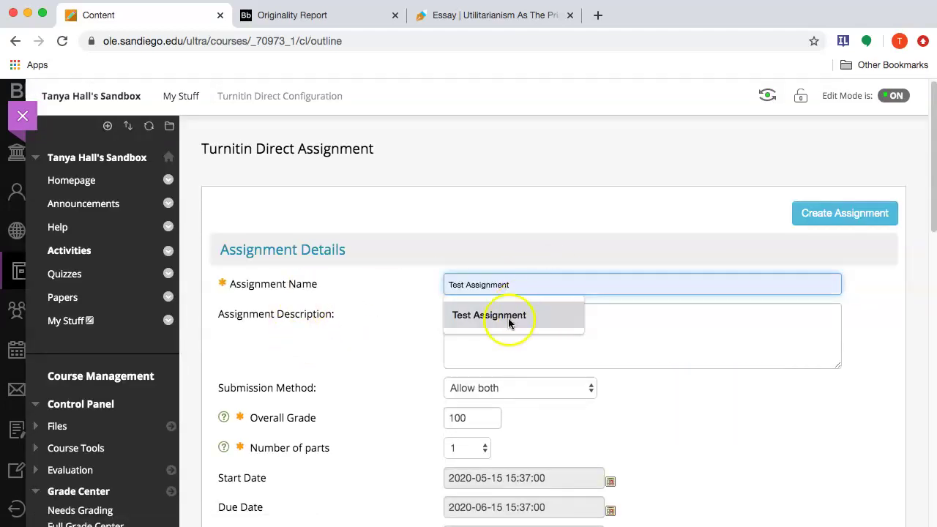
left_click(508, 318)
left_click_drag(489, 420, 420, 415)
type("0")
- Review the Turnitin assignment's exclusion, account-specific, repository and grade settings, and examine the report generation speed choices
scroll(762, 409, "down", 1)
scroll(762, 414, "down", 5)
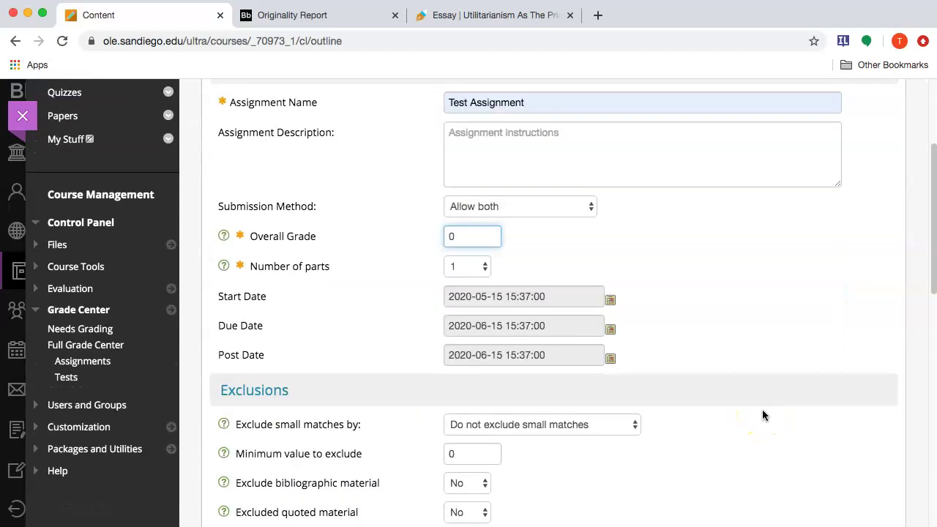
scroll(659, 315, "down", 7)
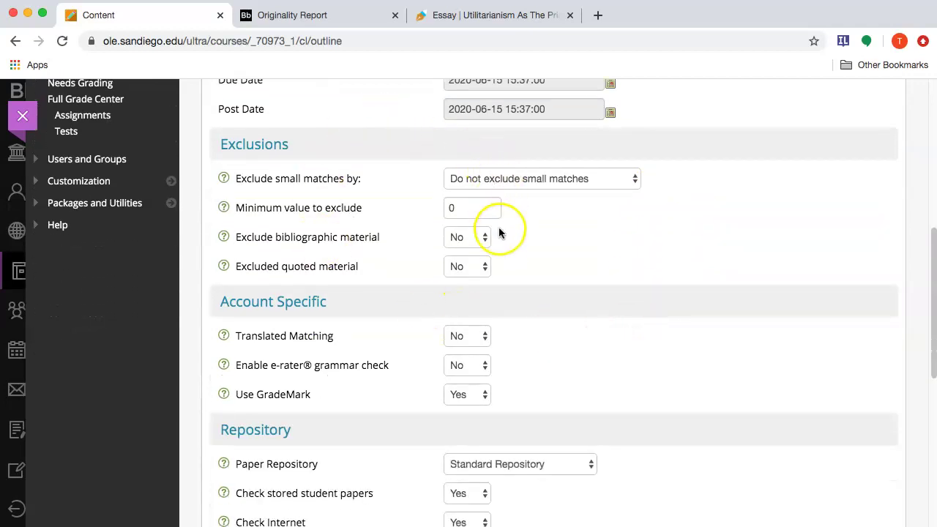
scroll(481, 326, "down", 1)
scroll(481, 335, "down", 1)
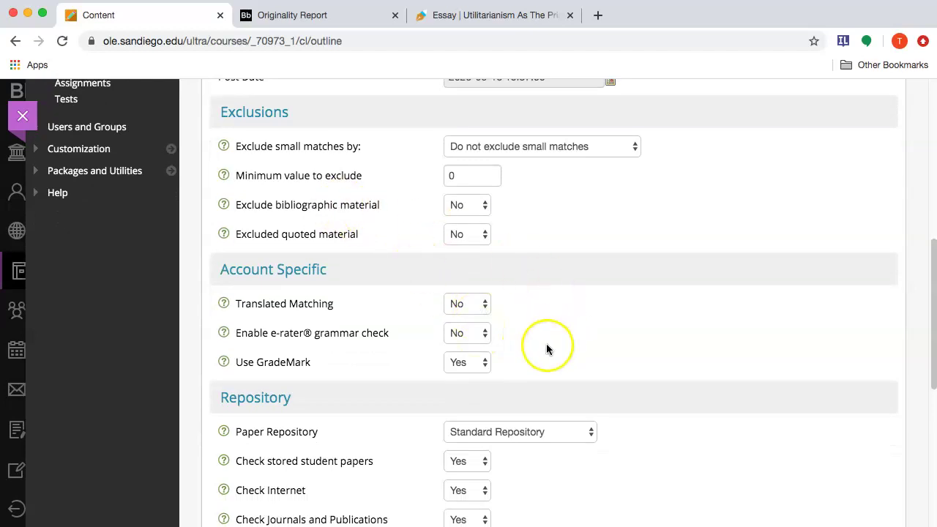
scroll(535, 346, "down", 4)
scroll(535, 350, "down", 10)
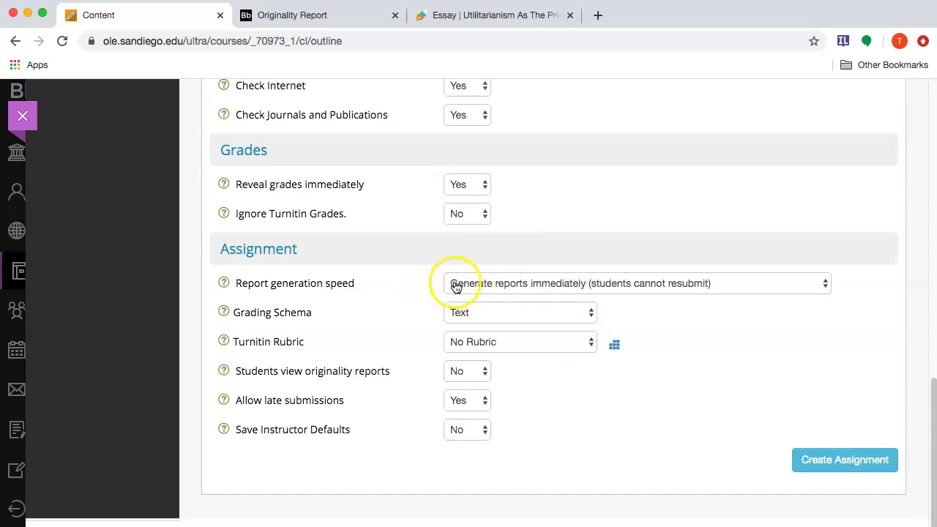
left_click(738, 280)
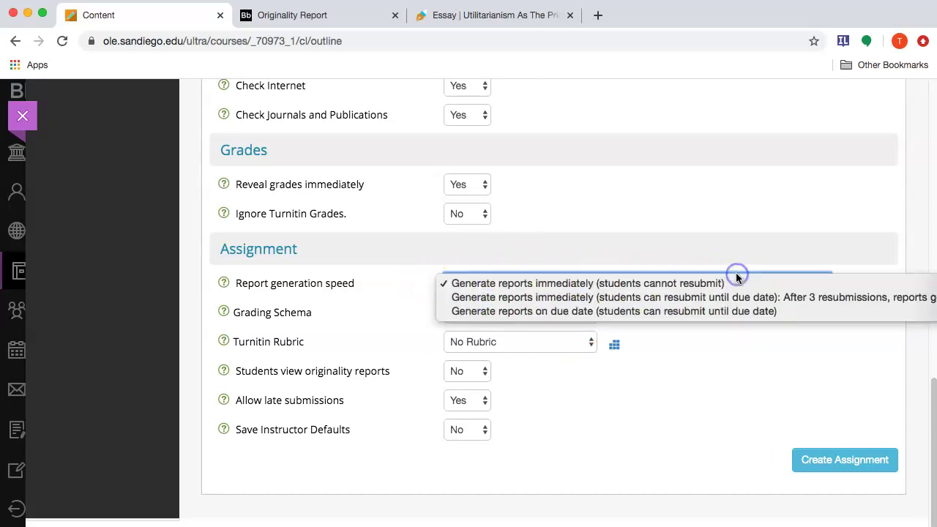
left_click(670, 400)
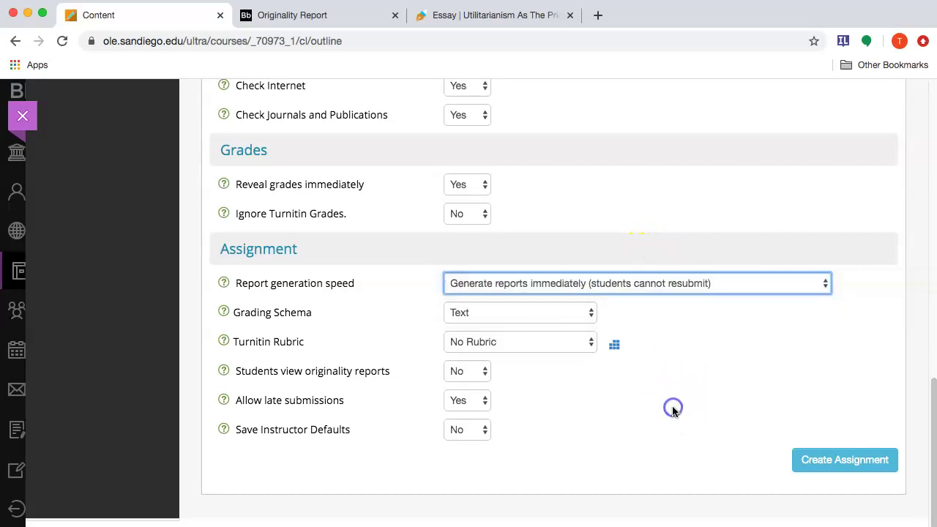
- Keep the paper repository set to Standard Repository and create the Turnitin assignment
scroll(670, 390, "up", 2)
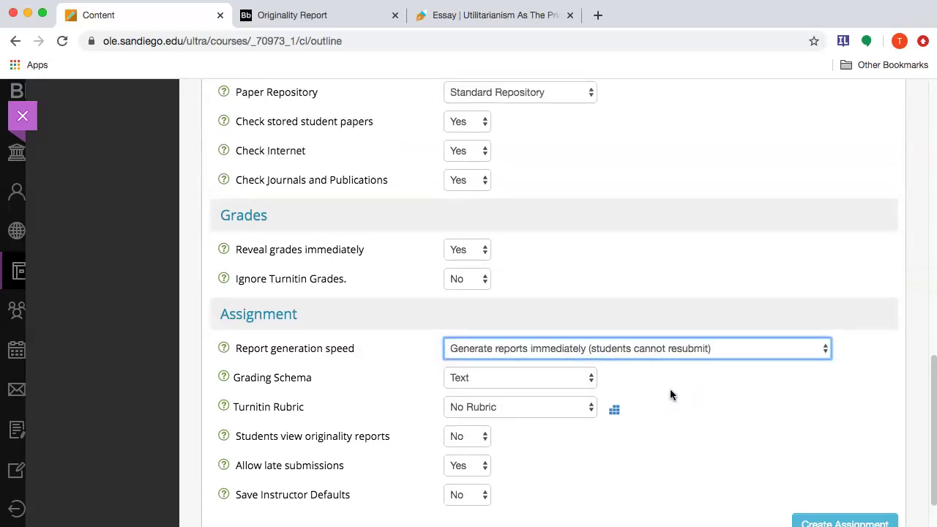
scroll(670, 390, "up", 1)
left_click(517, 104)
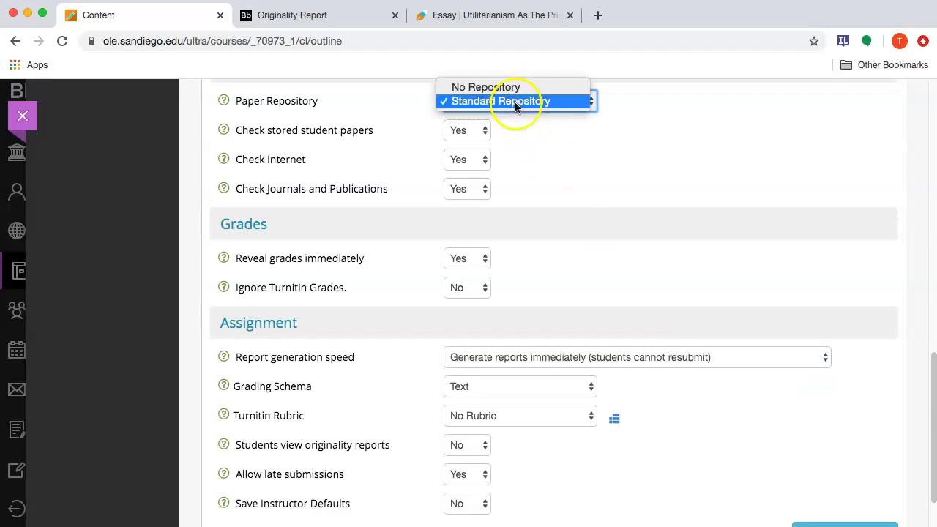
left_click(521, 100)
scroll(837, 277, "down", 2)
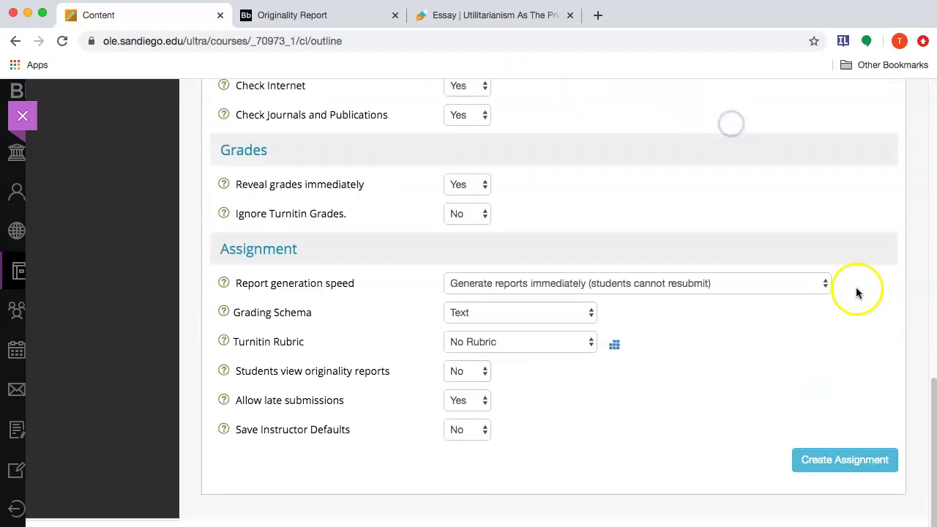
left_click(842, 459)
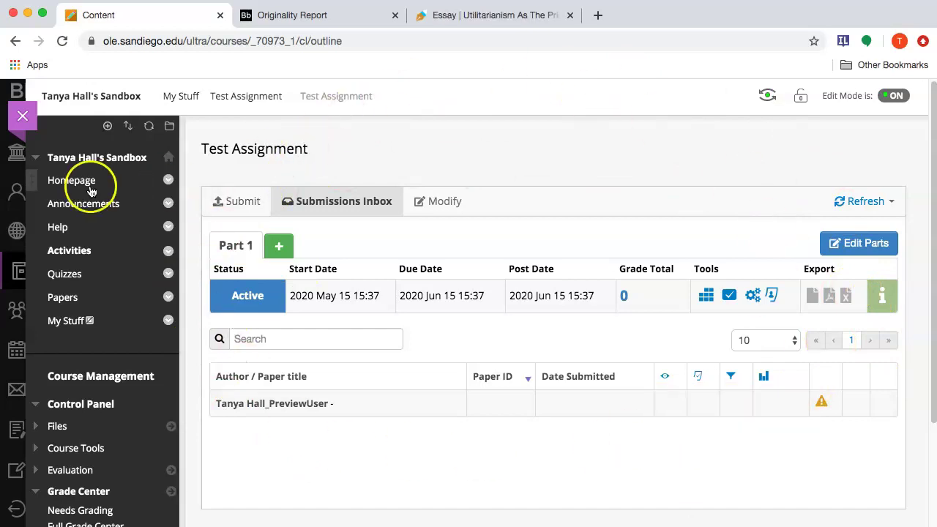
- Open the Turnitin Test Assignment's submissions inbox from the My Stuff content area and close the Utilitarianism essay page
left_click(85, 183)
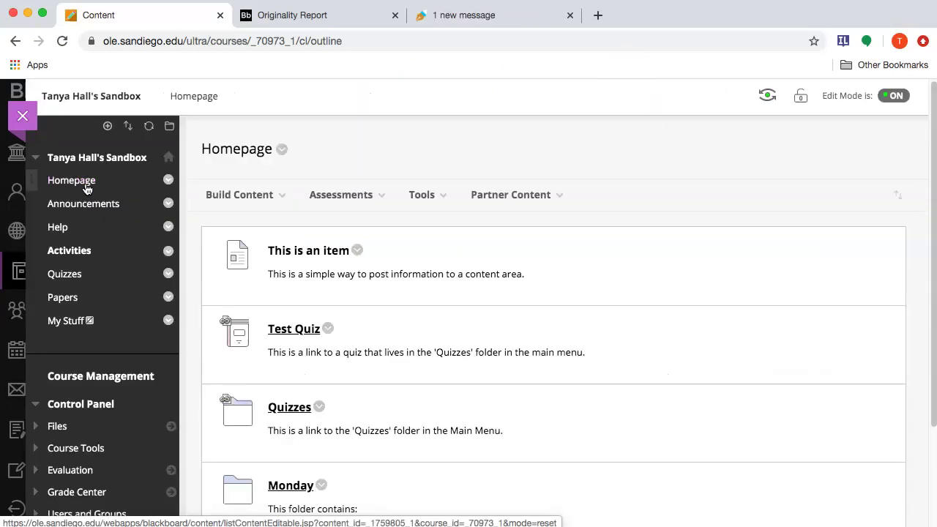
left_click(63, 323)
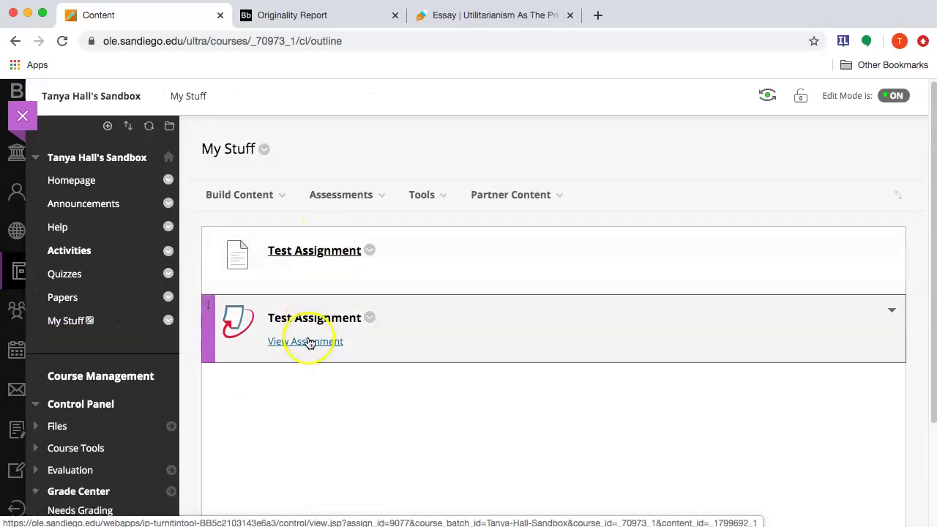
left_click(302, 344)
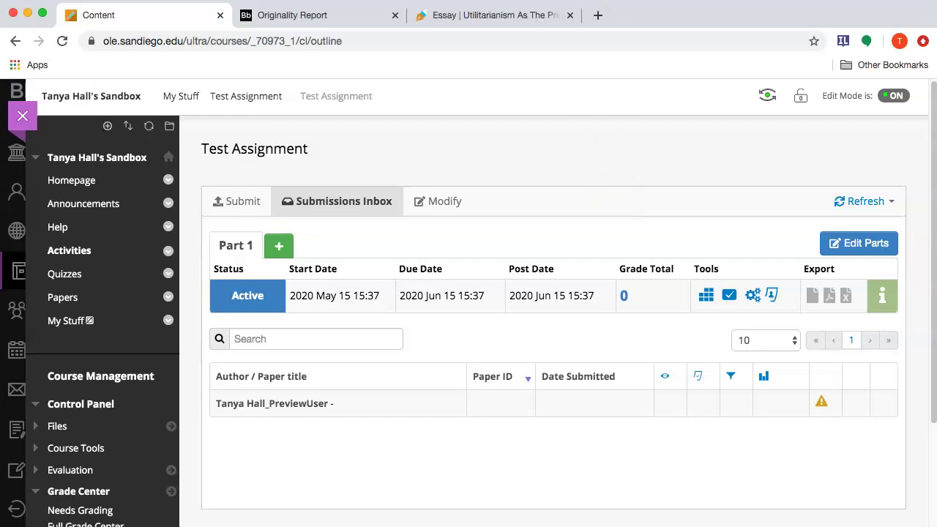
left_click(569, 14)
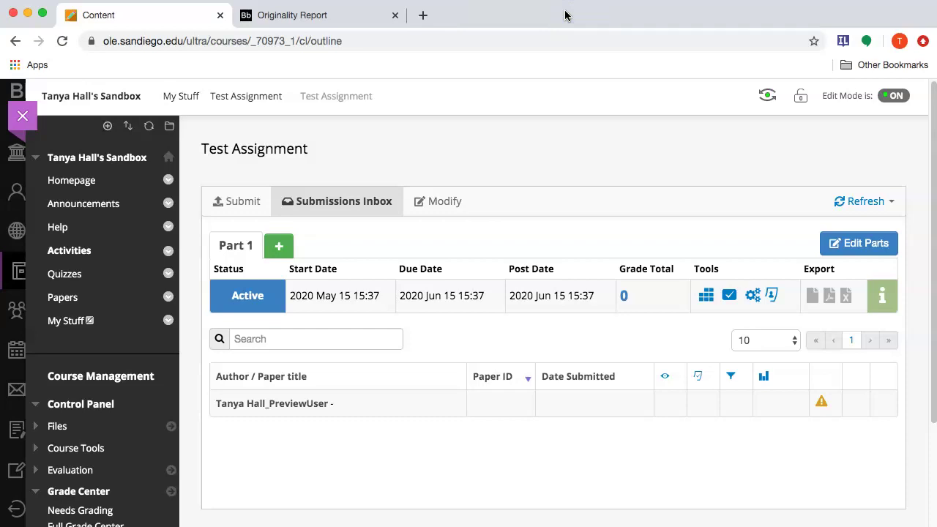
- Open the Turnitin paper submission form and examine its student name and file selection fields without submitting anything
left_click(234, 209)
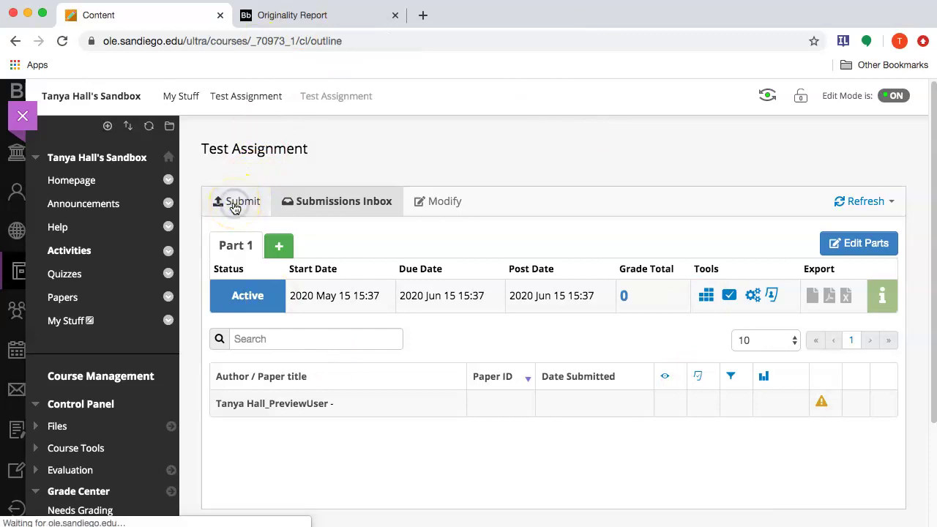
scroll(317, 398, "down", 2)
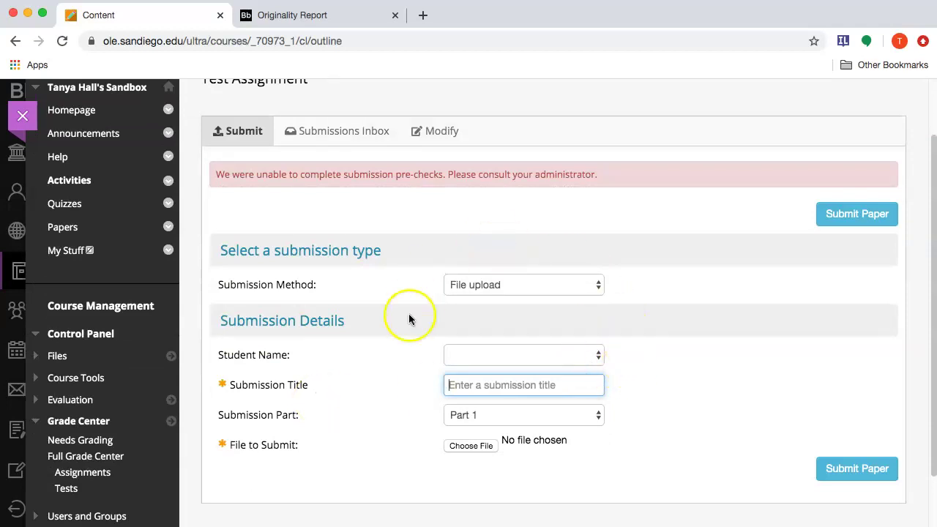
left_click(479, 357)
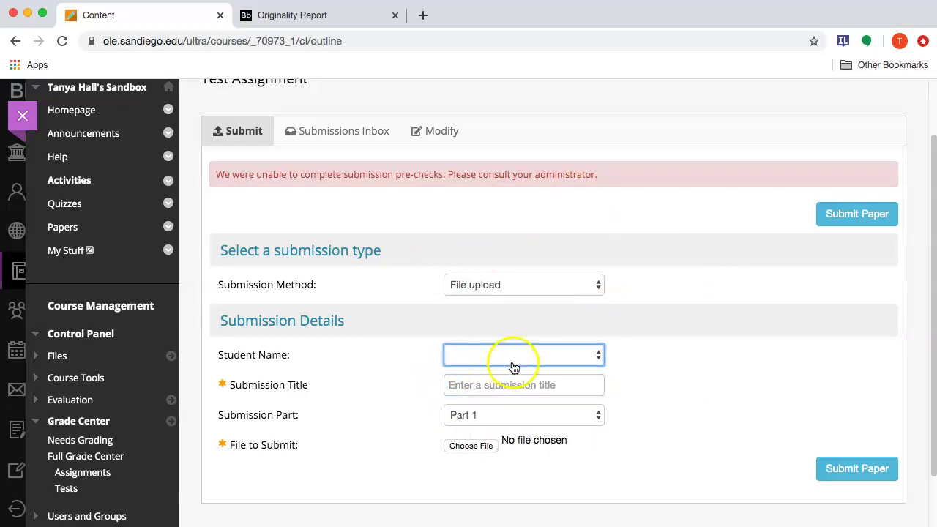
left_click(471, 446)
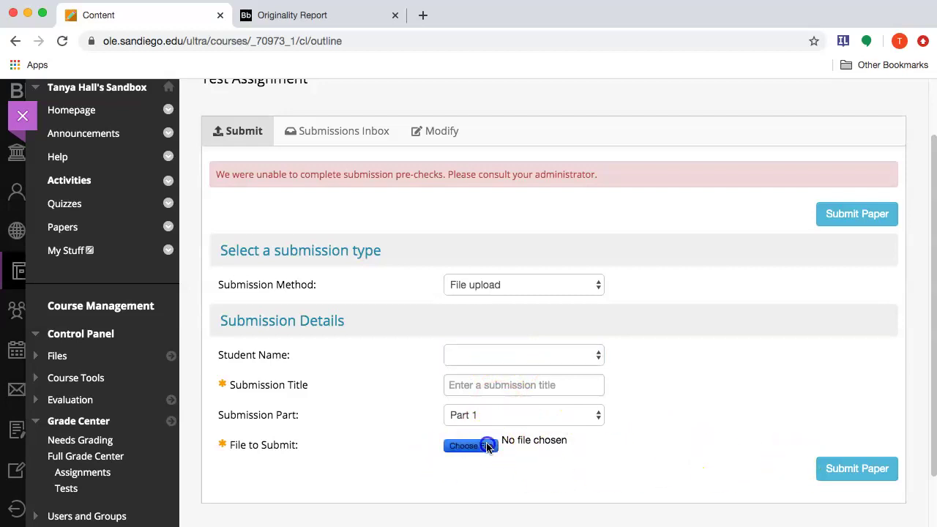
left_click(640, 415)
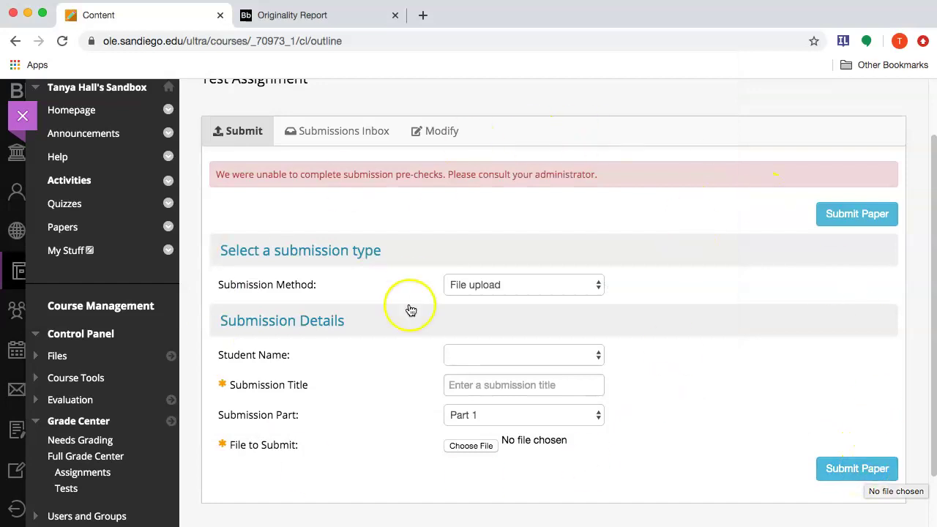
left_click(489, 352)
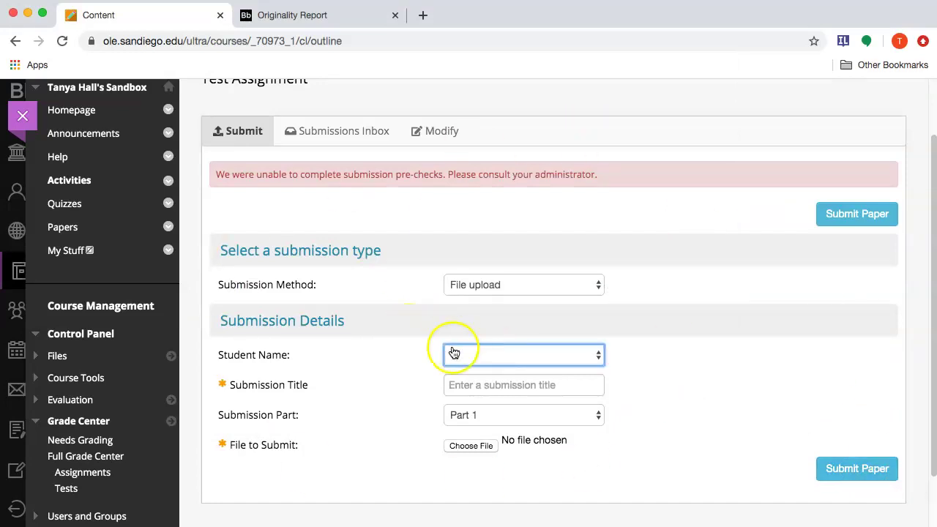
- Leave the submission form and return to the My Stuff content area by way of the course homepage
scroll(448, 330, "up", 2)
left_click(83, 182)
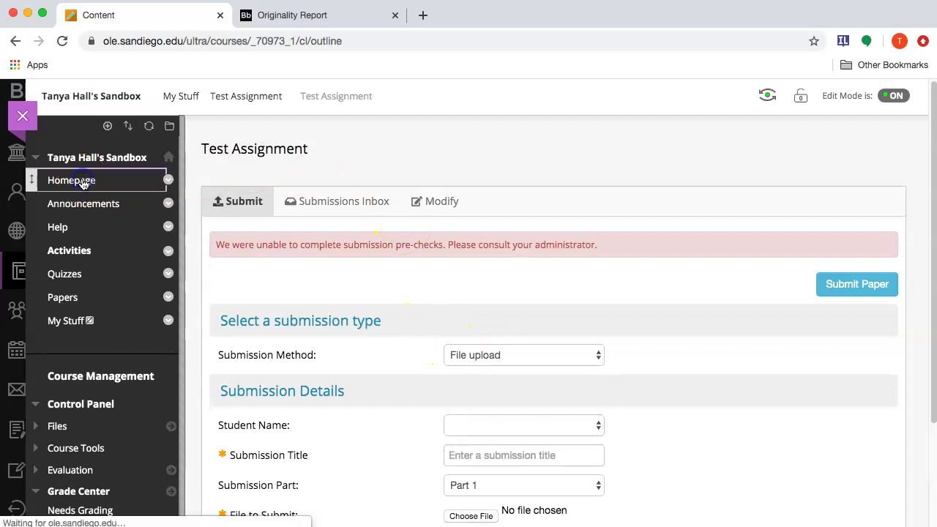
scroll(473, 275, "down", 3)
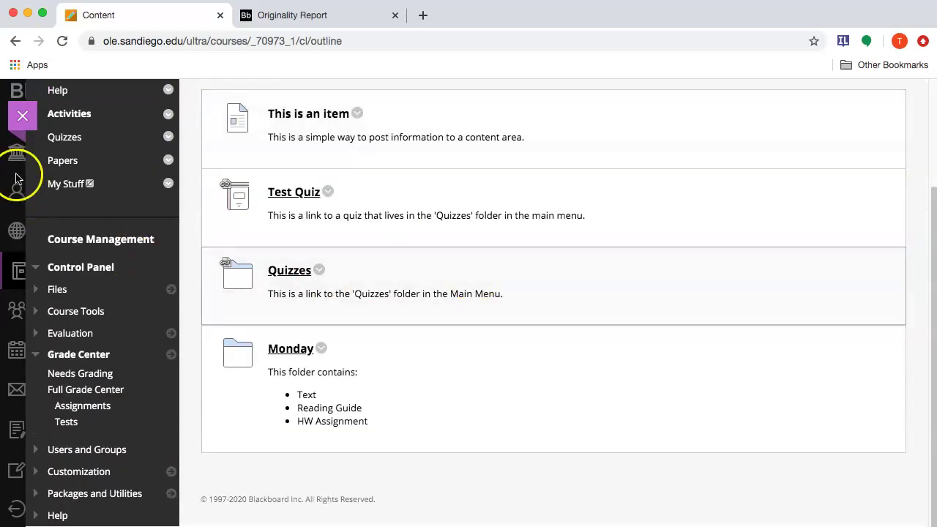
left_click(64, 183)
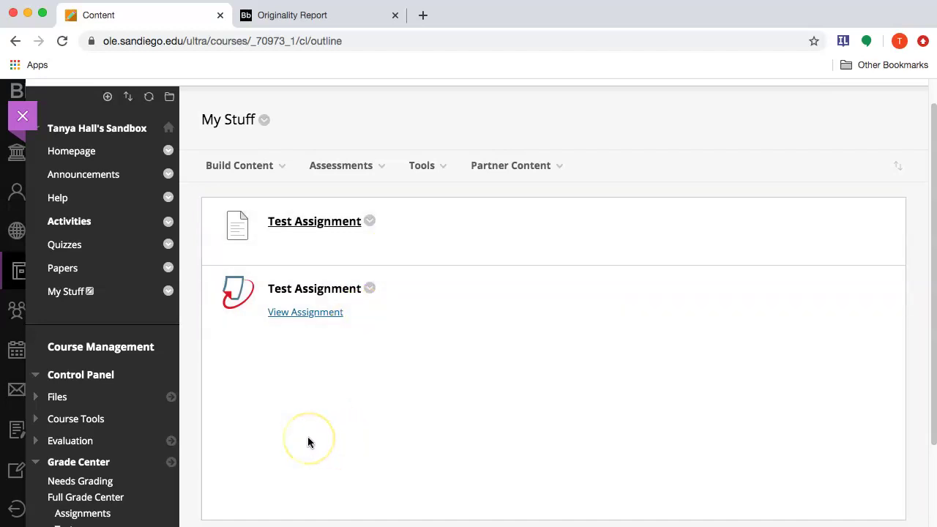
- Look over the My Stuff content area and display the assessment types that can be added to it
scroll(119, 390, "down", 3)
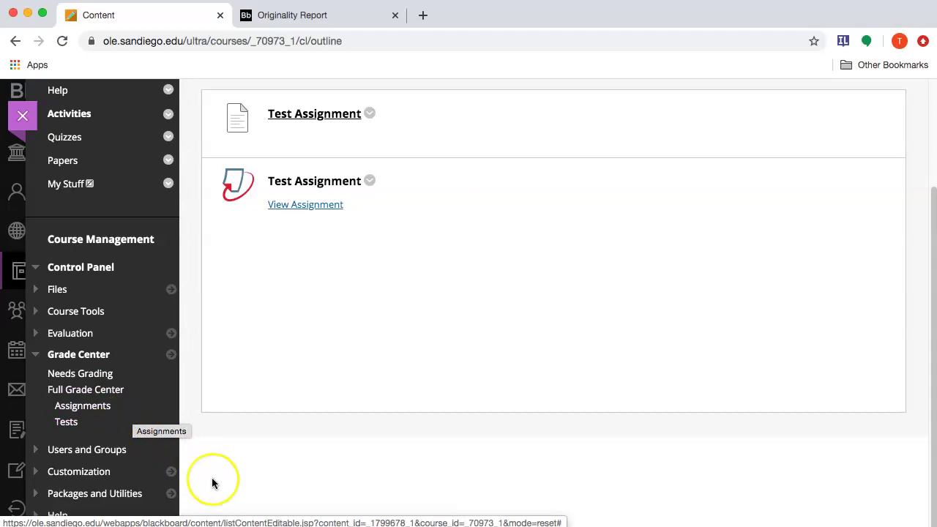
scroll(211, 483, "up", 1)
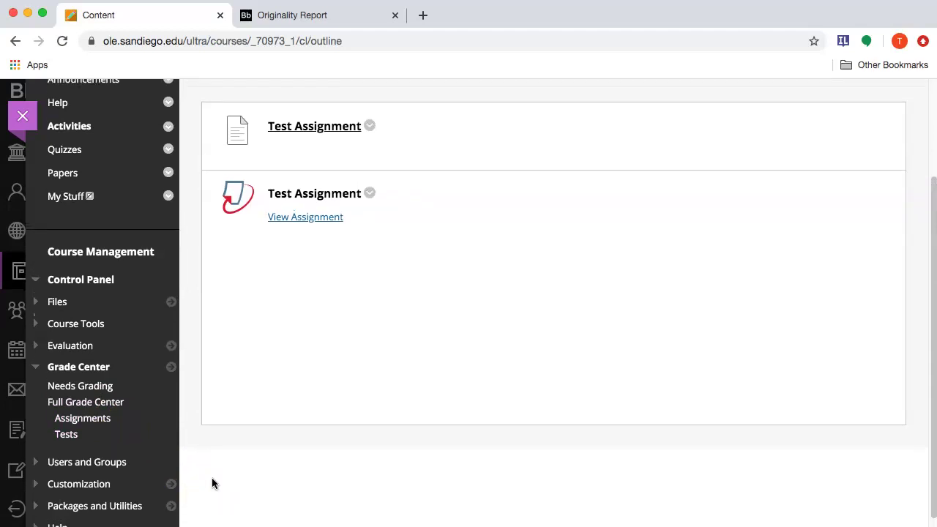
scroll(211, 483, "up", 2)
left_click(334, 100)
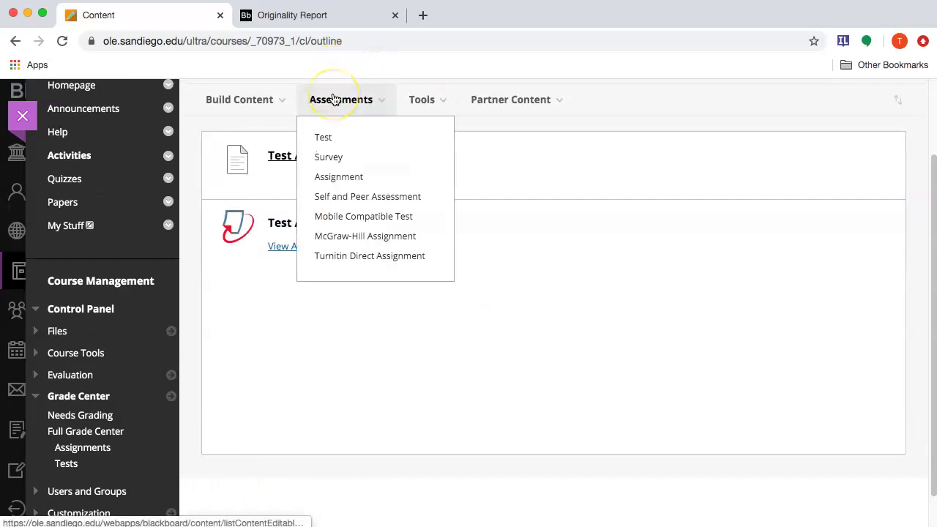